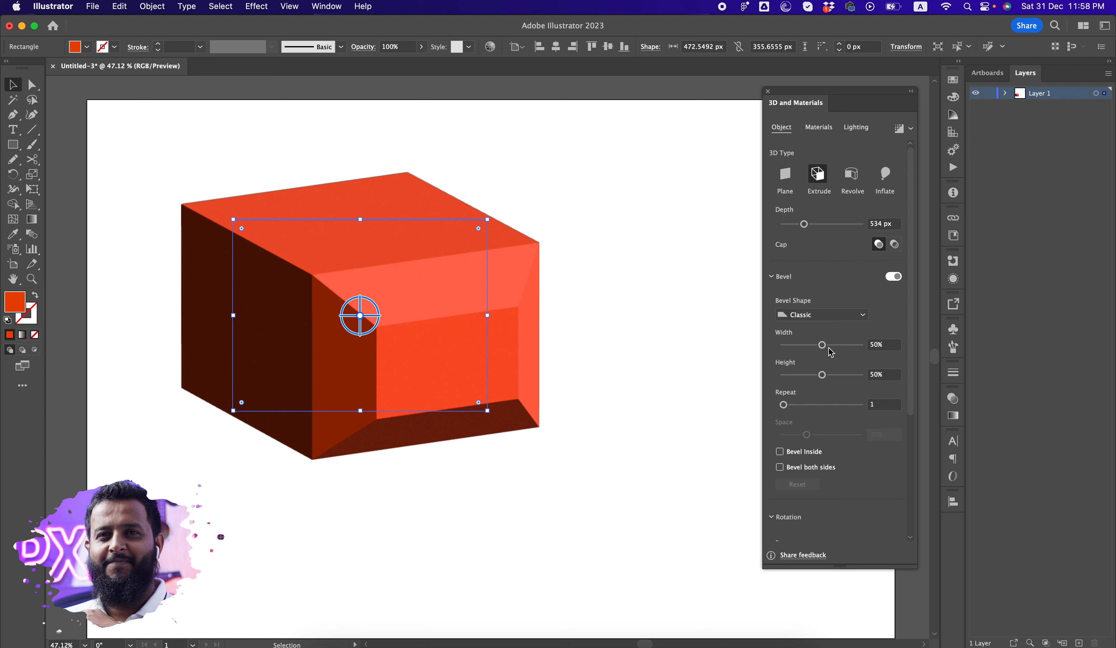
- Set the box's classic bevel to 35% width, 54% height, 6 repeats and 57% space
left_click_drag(827, 350, 827, 378)
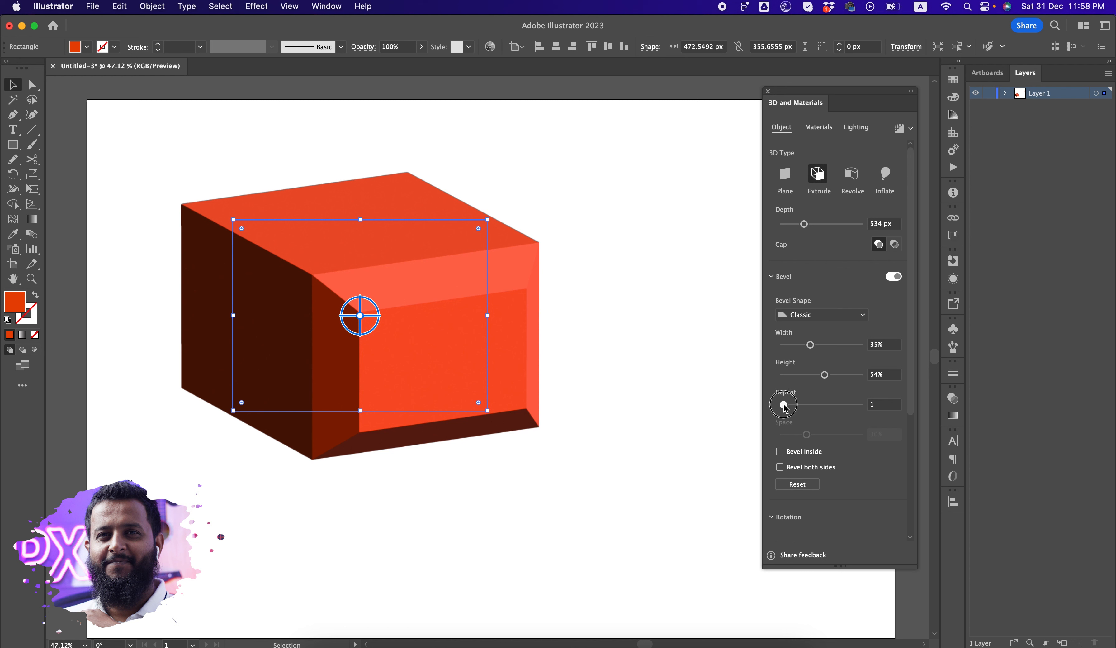
left_click_drag(784, 405, 823, 408)
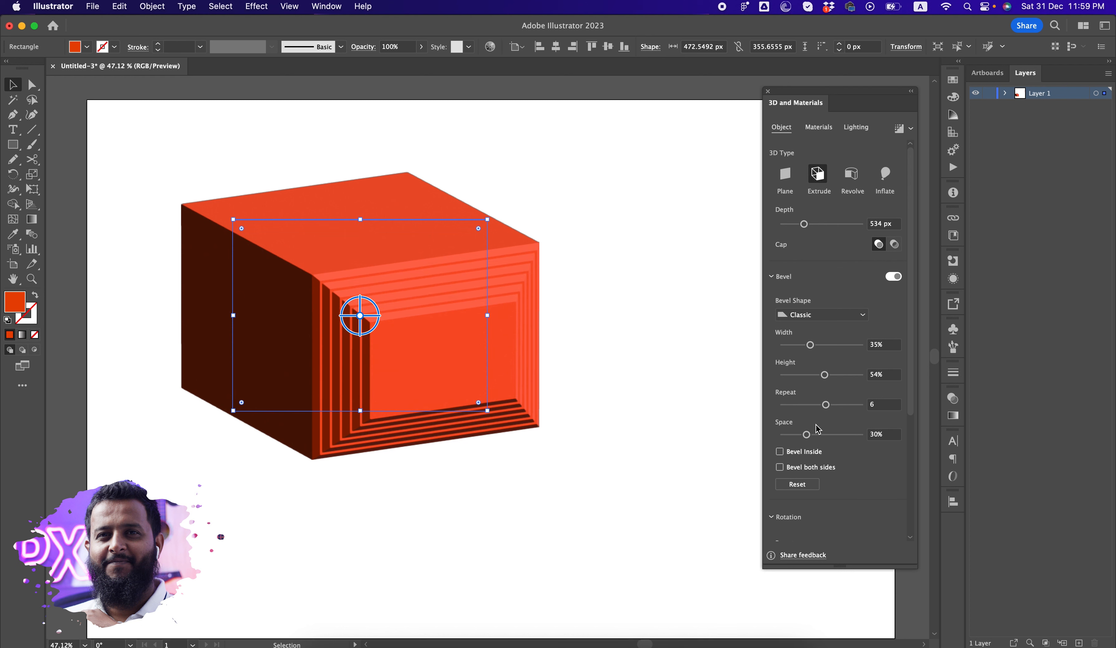
left_click_drag(808, 438, 828, 435)
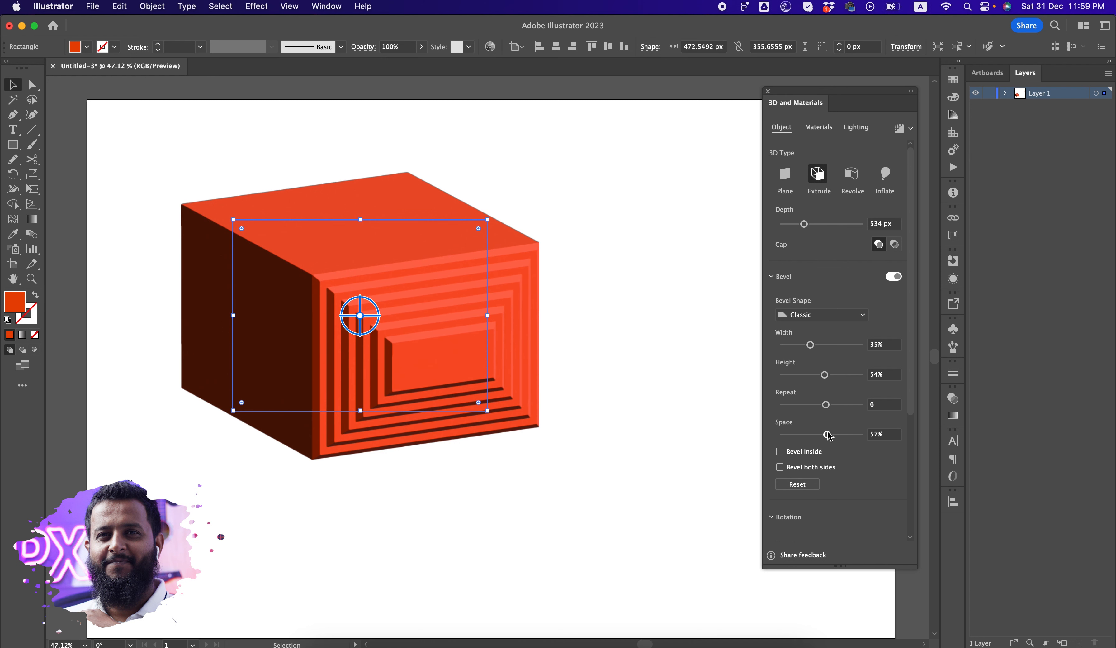
- Bevel the box inside and on both sides, with 38% width, 57% height and 63% space
left_click_drag(810, 345, 845, 375)
left_click(805, 452)
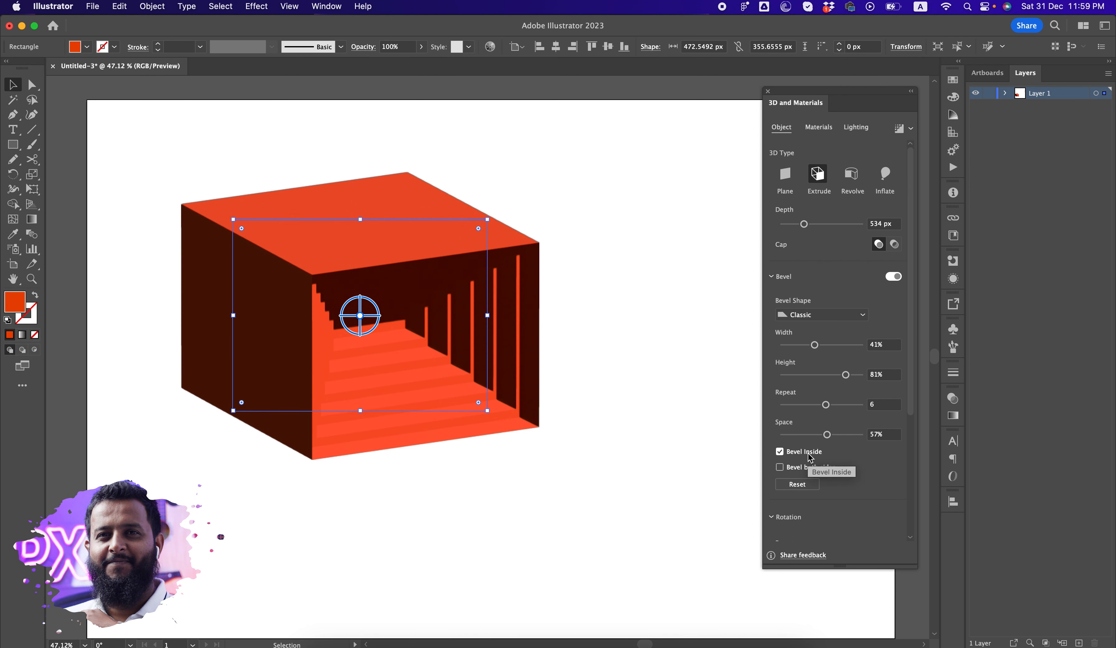
left_click_drag(819, 347, 828, 377)
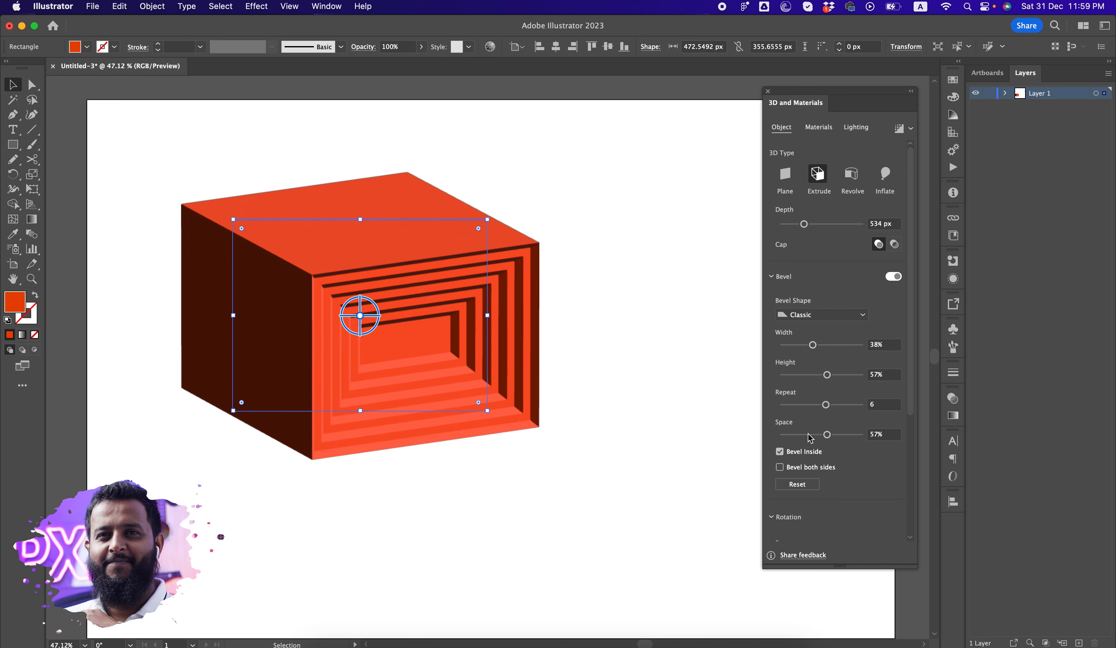
mouse_move(826, 434)
left_mouse_down()
mouse_move(814, 434)
mouse_move(831, 437)
left_mouse_up()
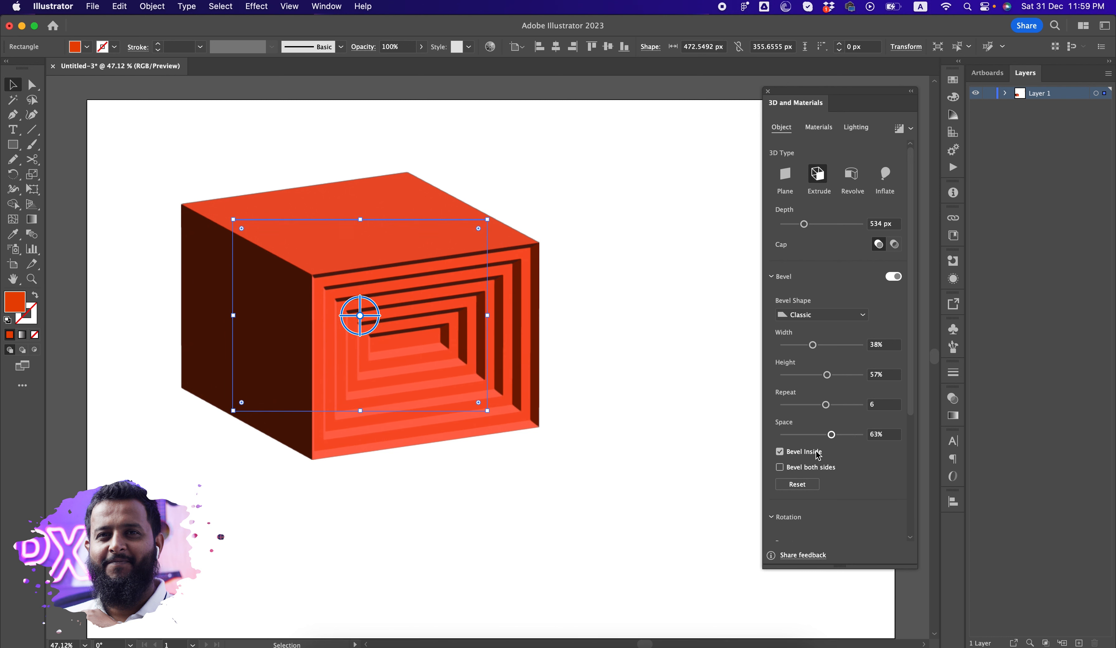
left_click(803, 469)
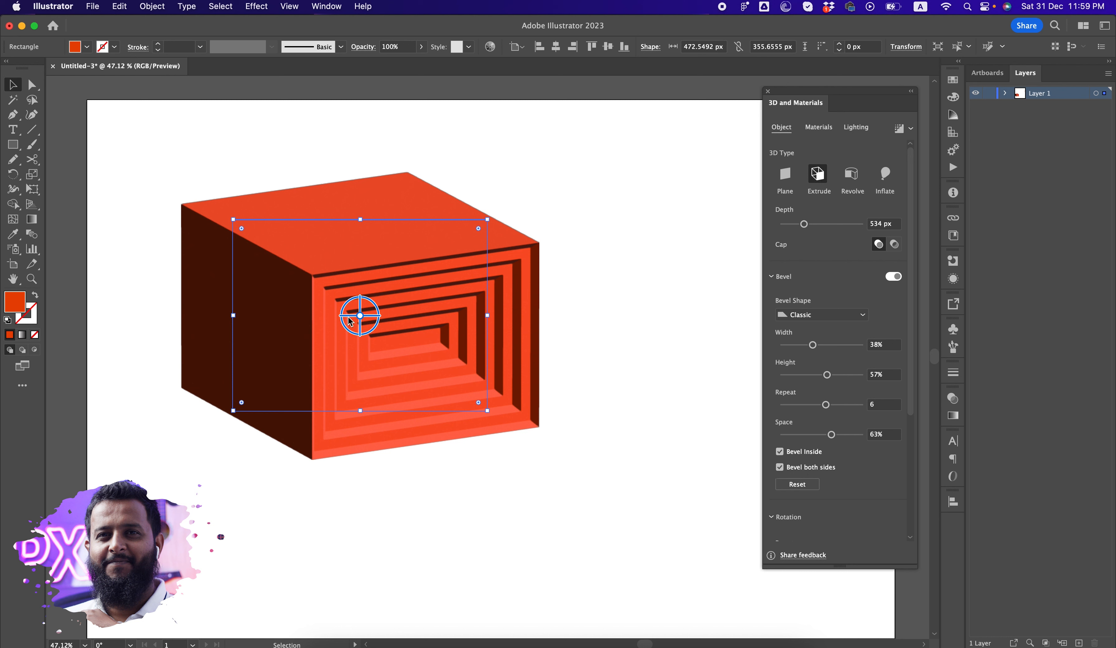
- Turn the extruded box slightly in 3D and move it a little down and left on the artboard
left_click_drag(364, 310, 362, 356)
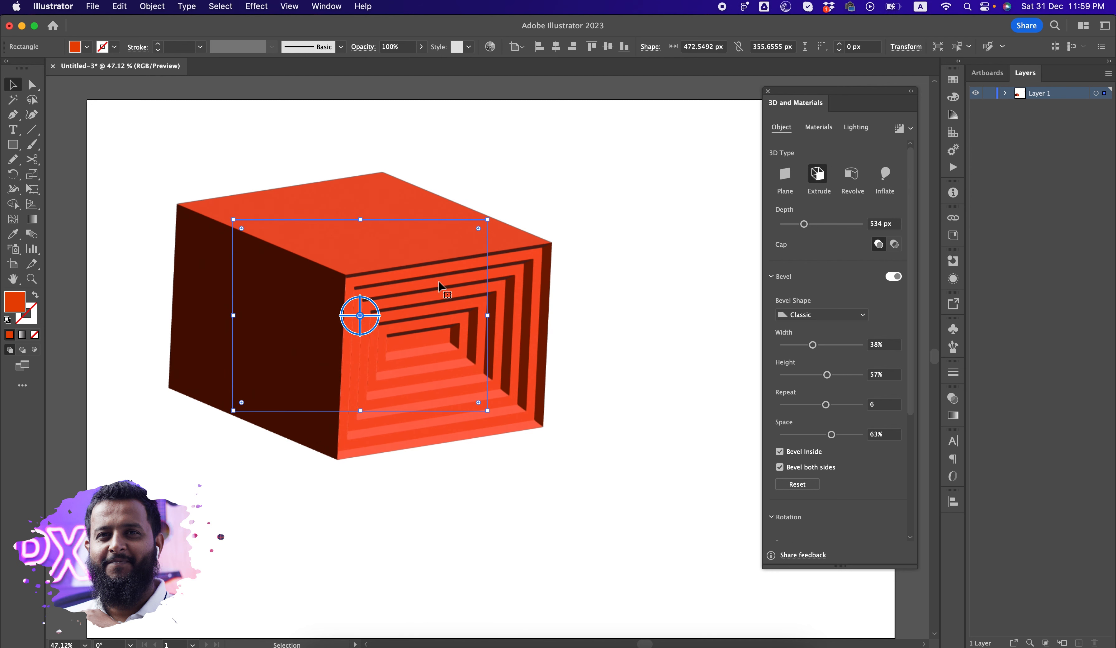
left_click_drag(440, 293, 416, 304)
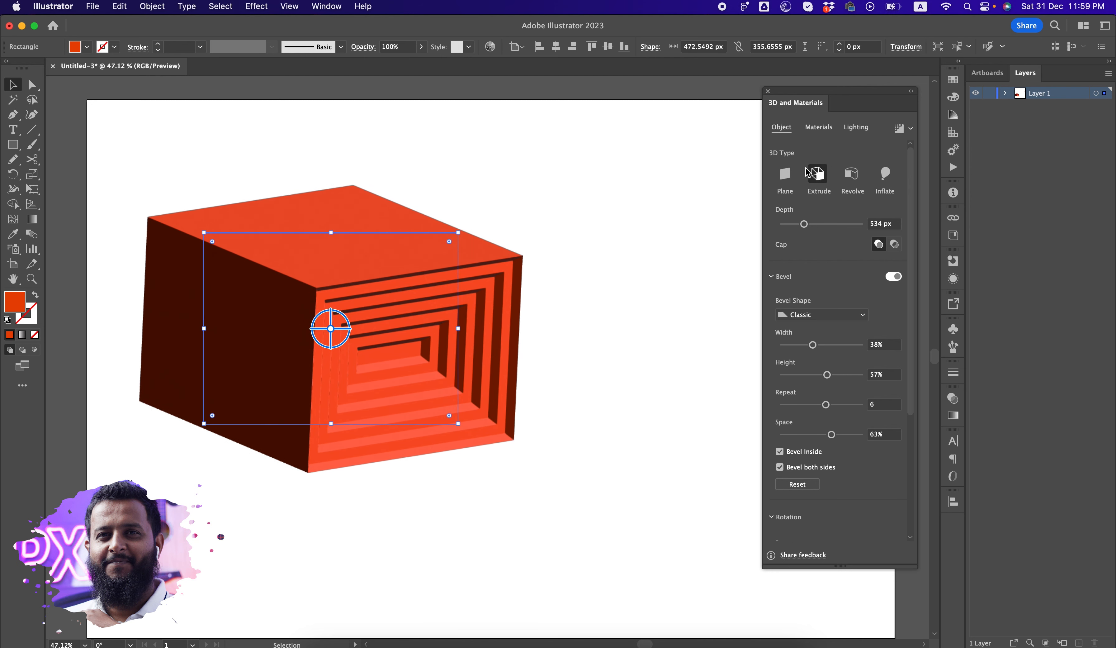
- Set the box's light rotation to 83° and light height to 50°
left_click(817, 129)
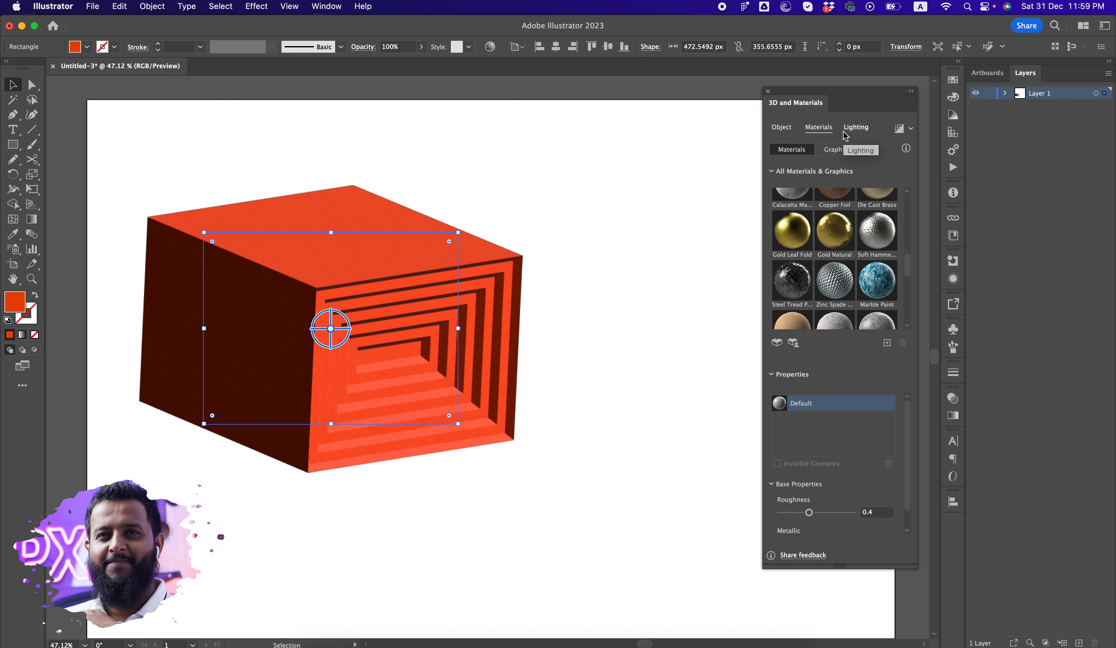
left_click(856, 128)
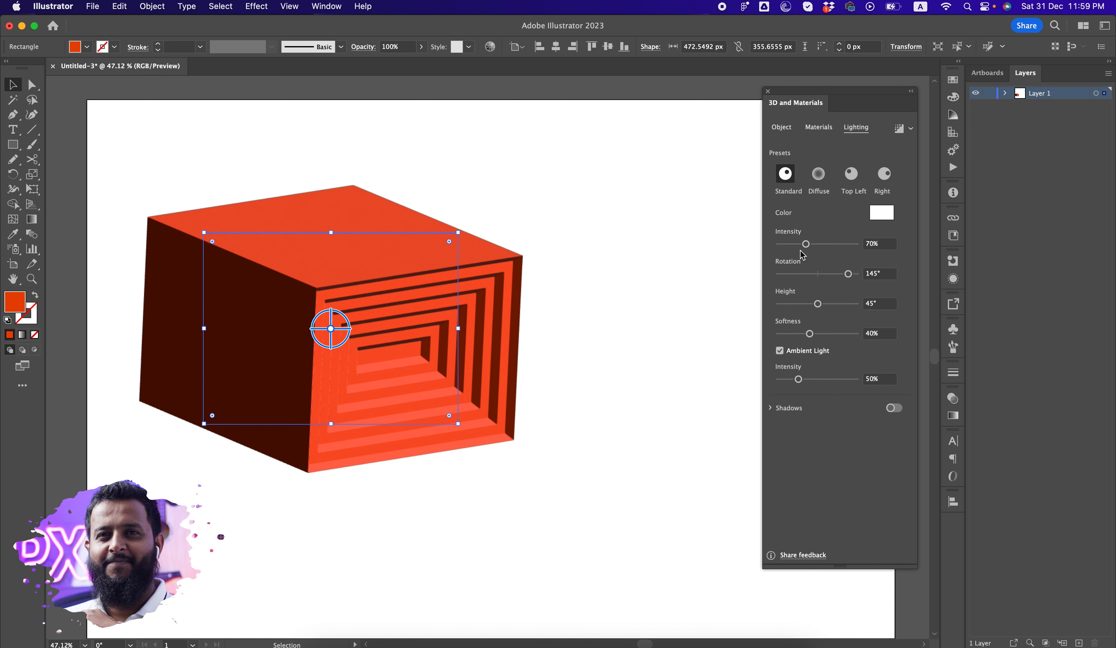
mouse_move(806, 244)
left_mouse_down()
mouse_move(831, 245)
mouse_move(806, 244)
mouse_move(817, 273)
mouse_move(747, 277)
mouse_move(835, 277)
mouse_move(819, 304)
mouse_move(836, 309)
mouse_move(821, 304)
left_mouse_up()
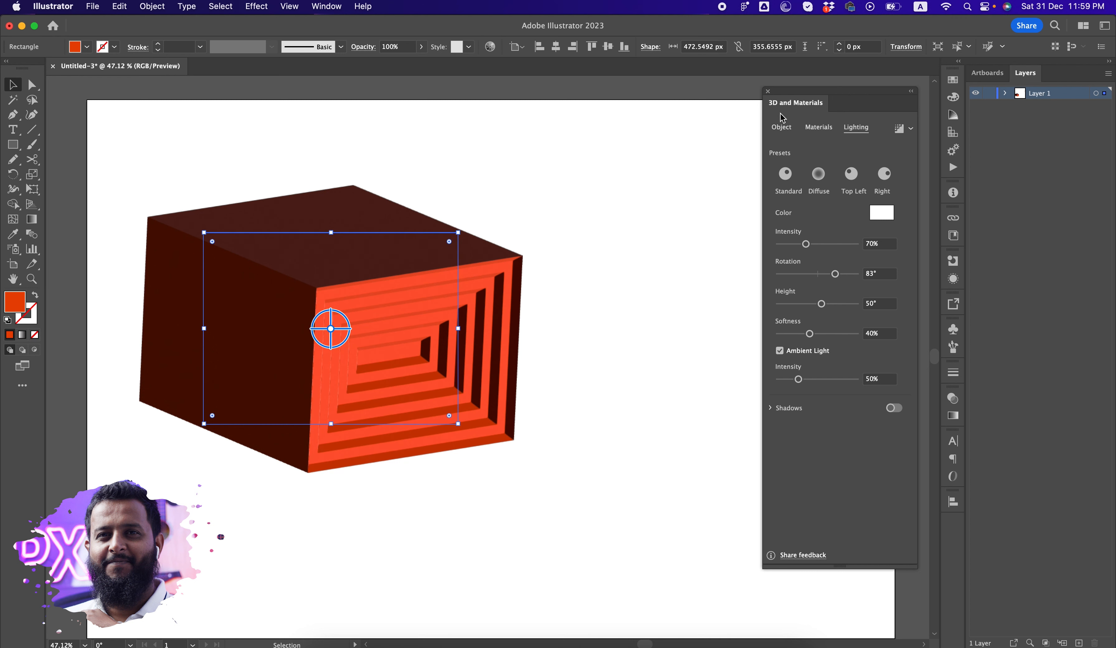
- Delete the extruded and beveled box from the artboard
left_click(783, 128)
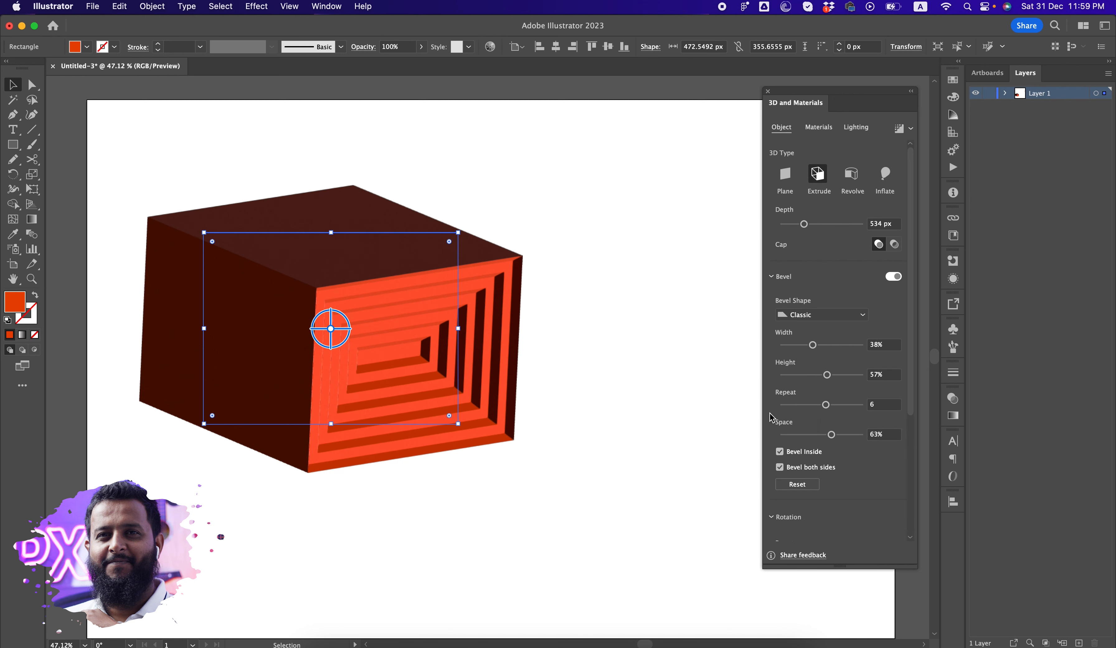
left_click_drag(411, 307, 387, 298)
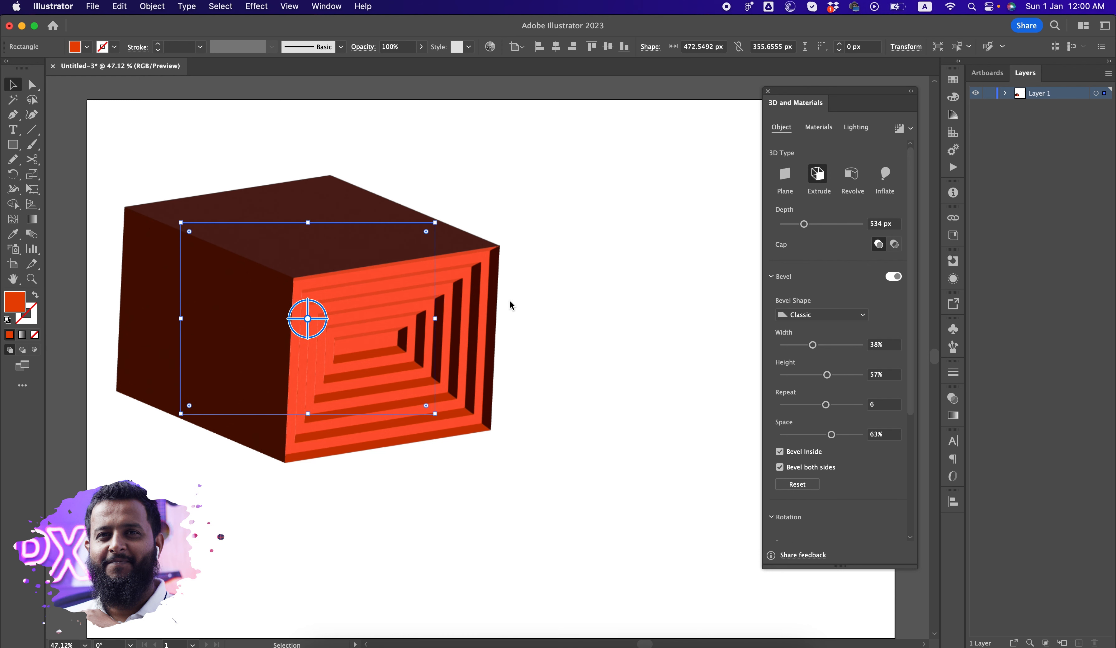
key("Delete")
- Move the curved vase profile path from outside the artboard to its middle
left_click_drag(537, 305, 291, 267)
left_click_drag(469, 297, 428, 303)
left_click_drag(610, 276, 637, 308)
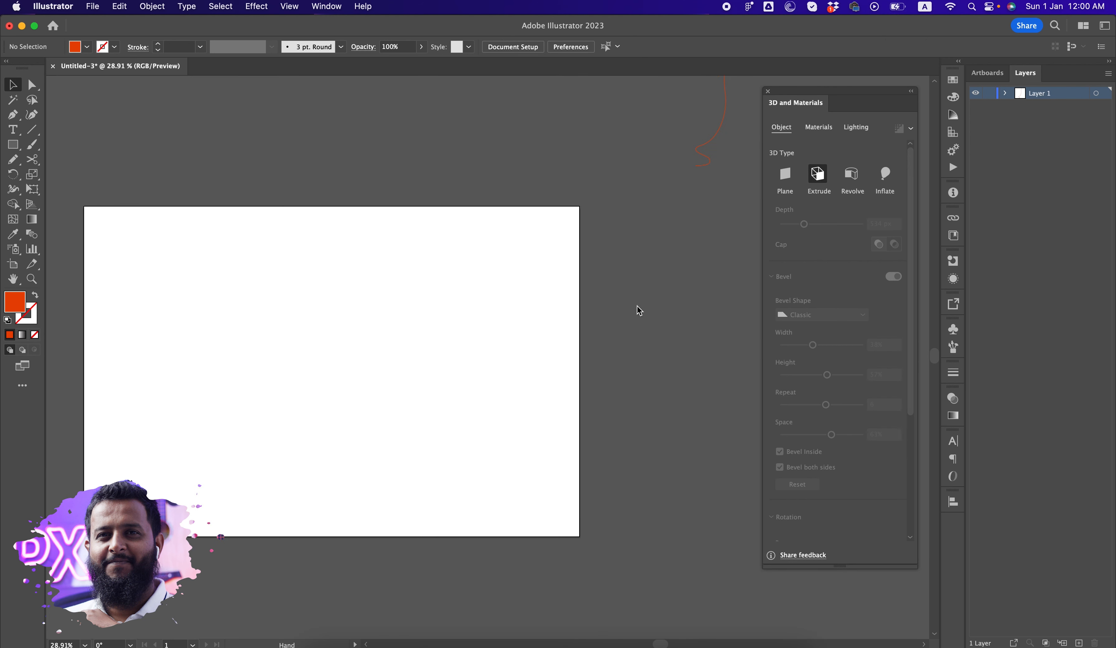
left_click_drag(712, 140, 342, 381)
left_click_drag(312, 371, 384, 367)
left_click_drag(384, 366, 408, 389)
- Revolve the curved profile path into a 3D vase
left_click(552, 395)
left_click_drag(401, 395, 405, 397)
left_click_drag(460, 399, 488, 381)
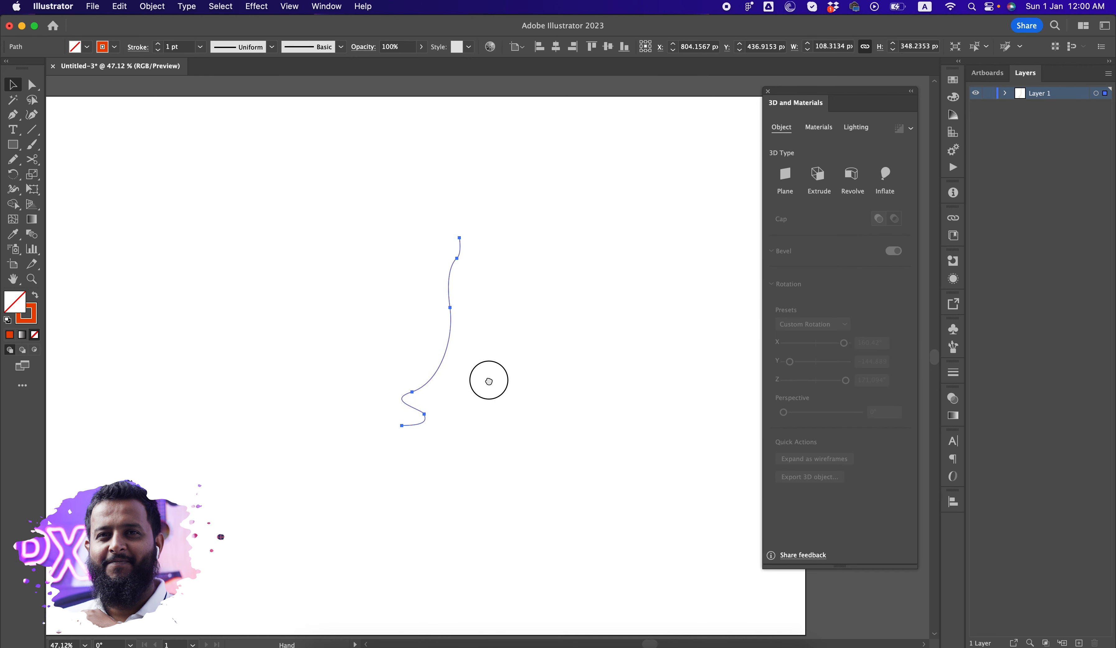
left_click(851, 175)
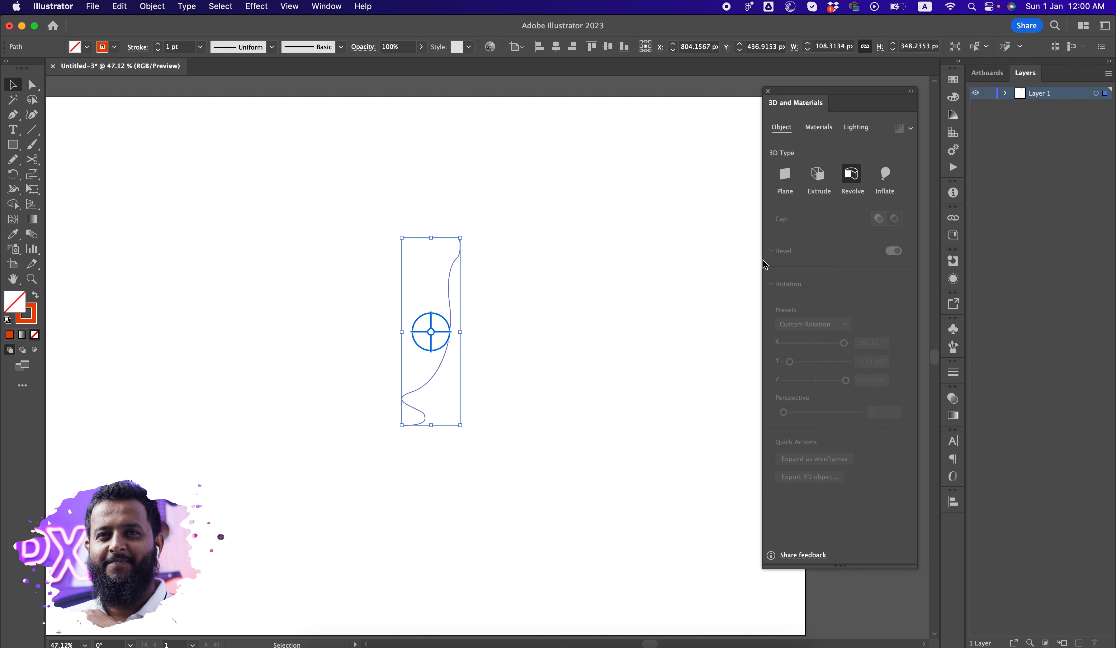
scroll(535, 381, "up", 2)
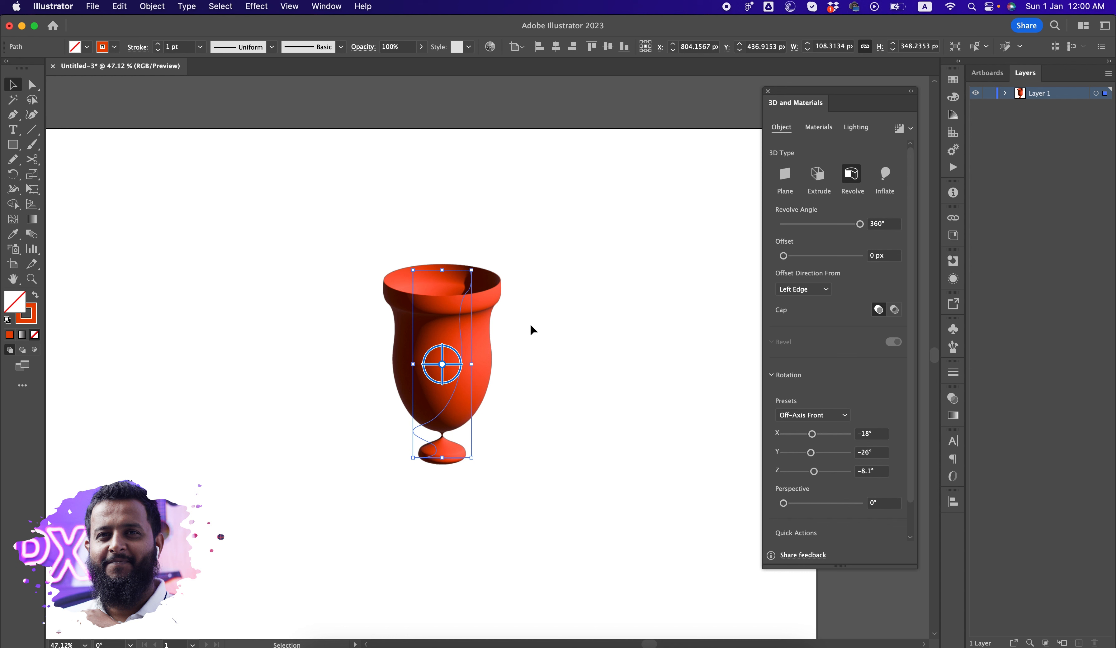
- Set the revolve offset to 191 px from the left edge and the rotation to X -14° and Z -6°
left_click_drag(783, 260, 795, 261)
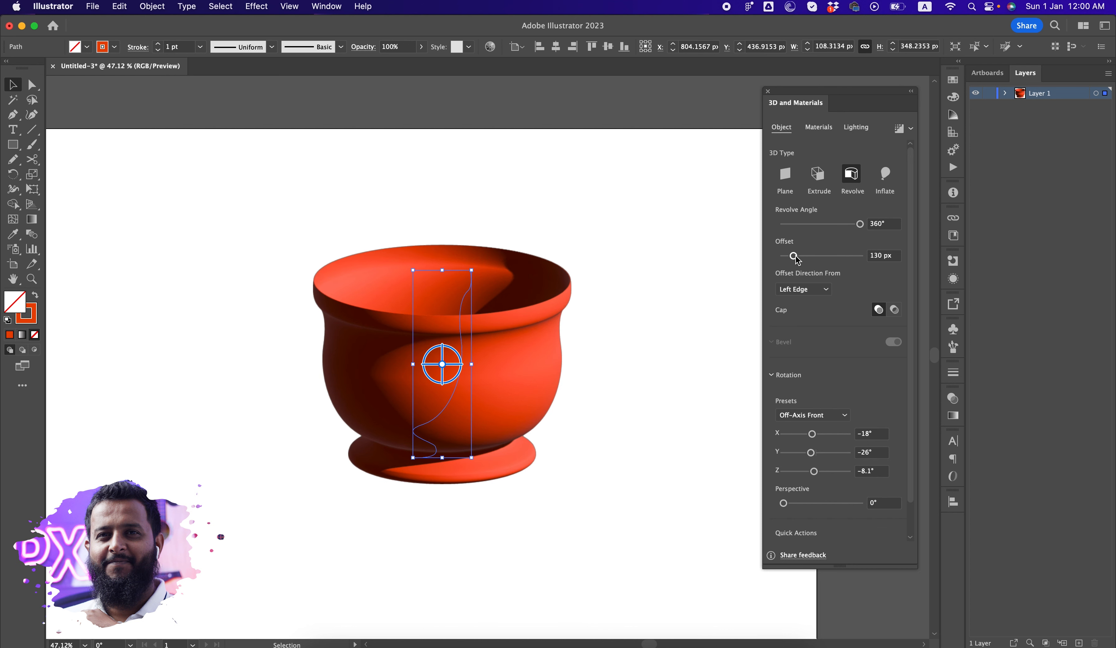
left_click_drag(796, 259, 802, 260)
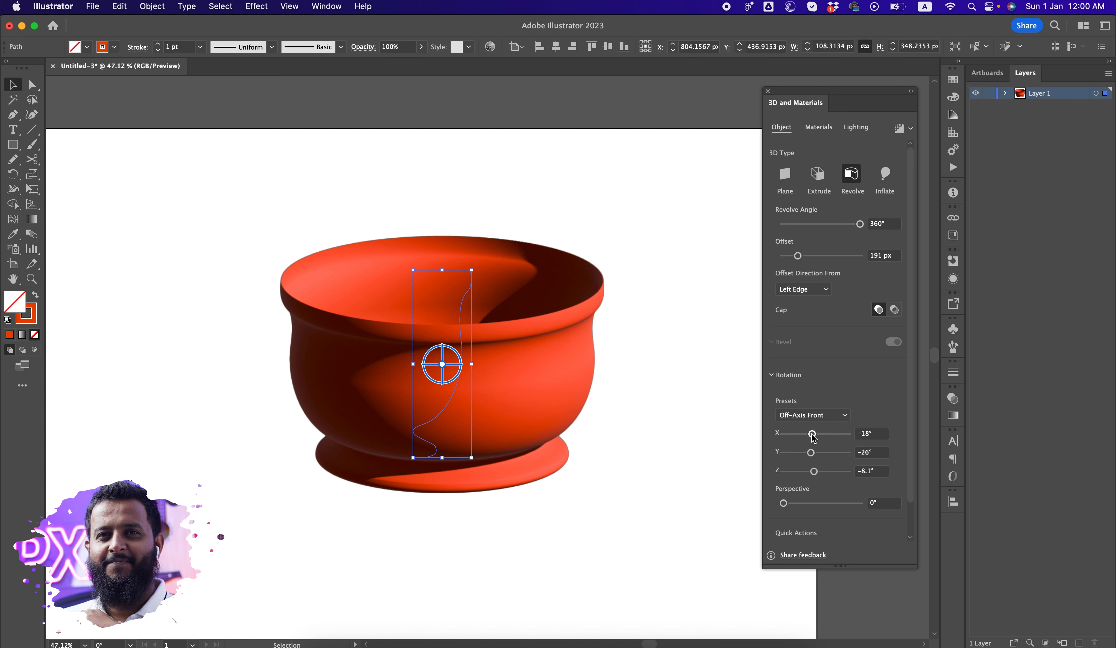
left_click_drag(811, 438, 818, 473)
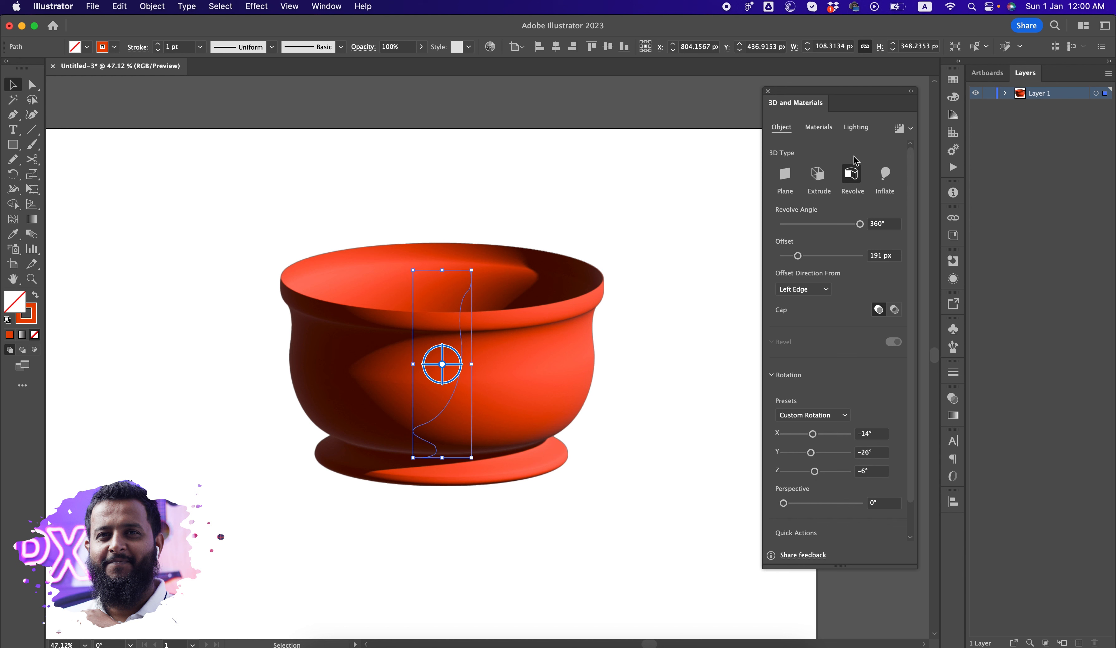
- Try the Canopy Diamond Concrete Tiles material on the revolved bowl
left_click(822, 128)
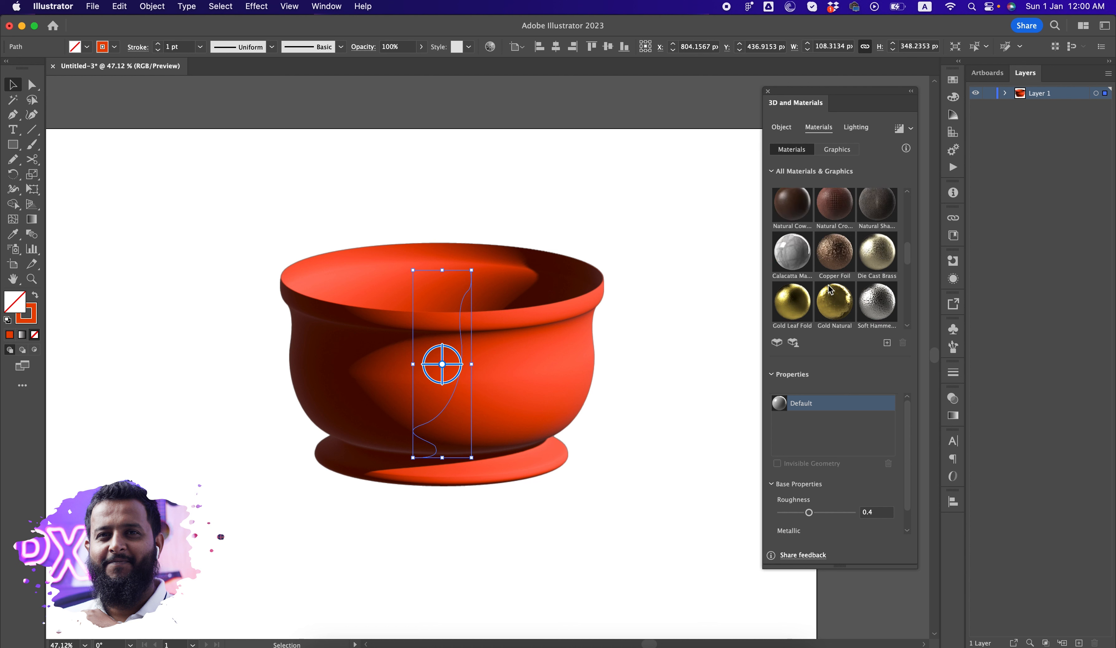
scroll(829, 290, "up", 5)
scroll(829, 298, "down", 2)
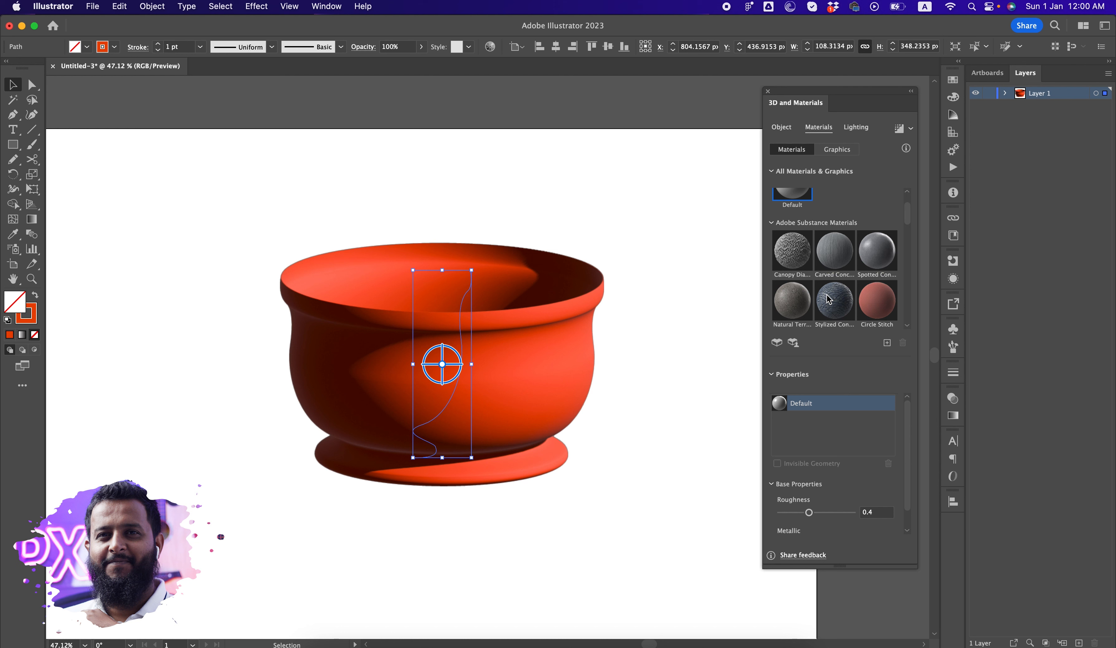
left_click(788, 255)
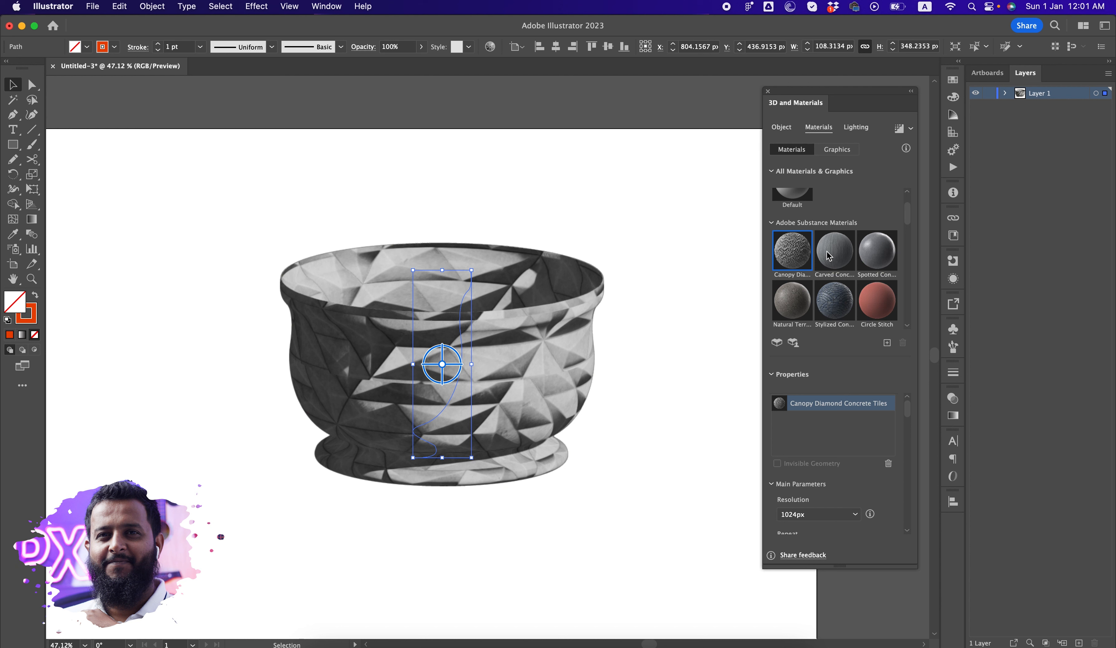
- Try the carved concrete, Stylized Concrete Fanpaver and Circle Stitch materials on the bowl
scroll(847, 498, "down", 4)
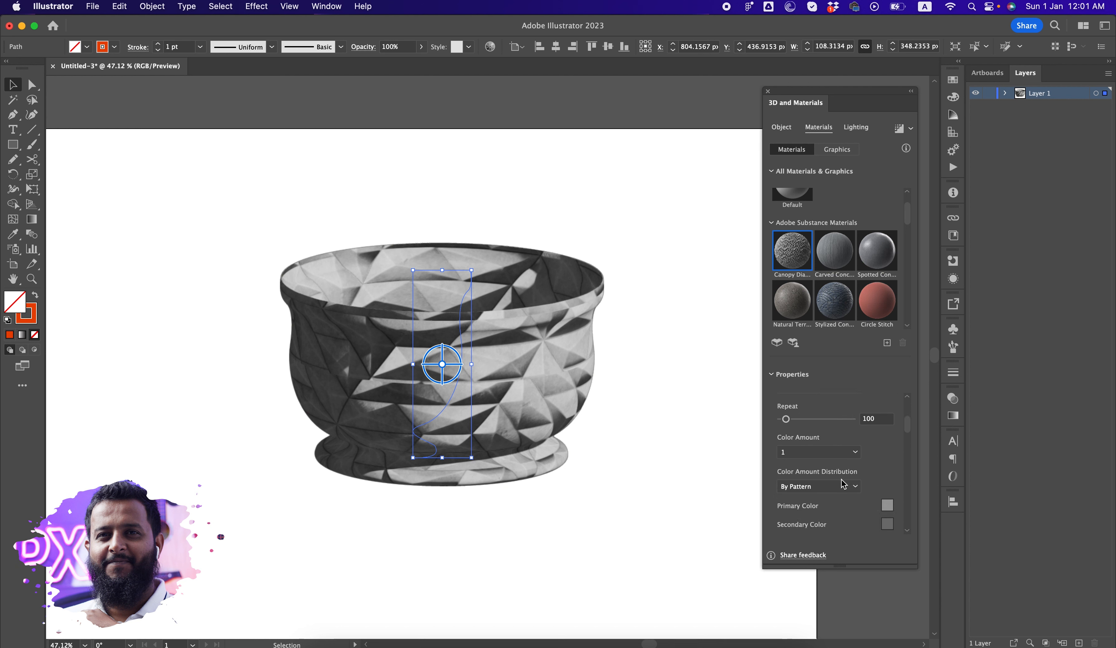
scroll(844, 484, "up", 4)
left_click(829, 249)
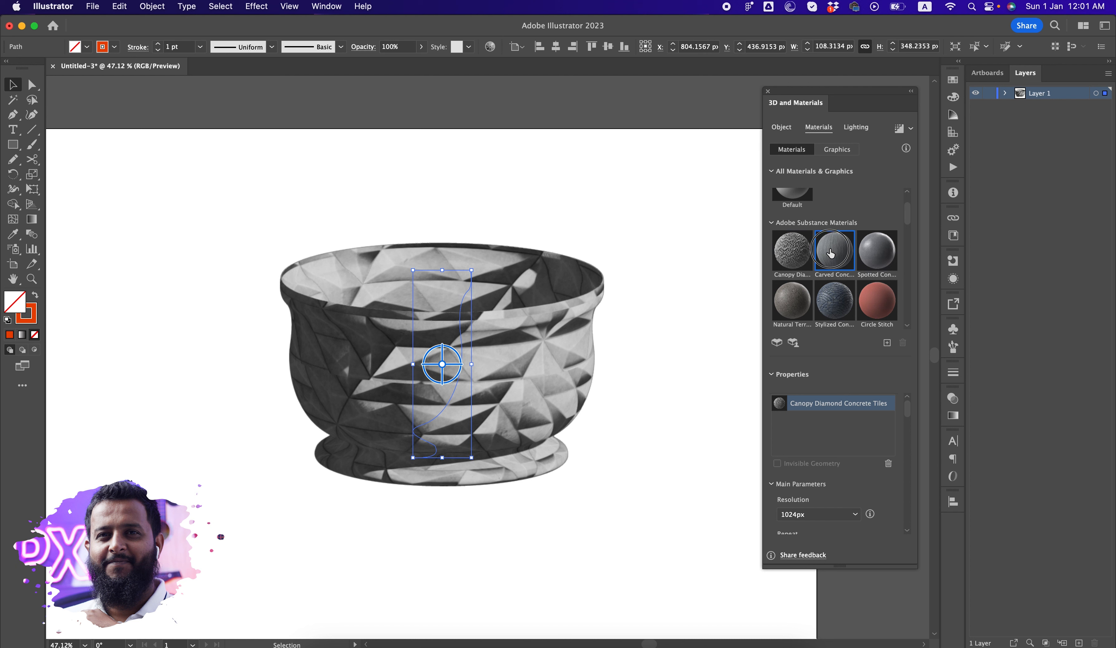
left_click(847, 288)
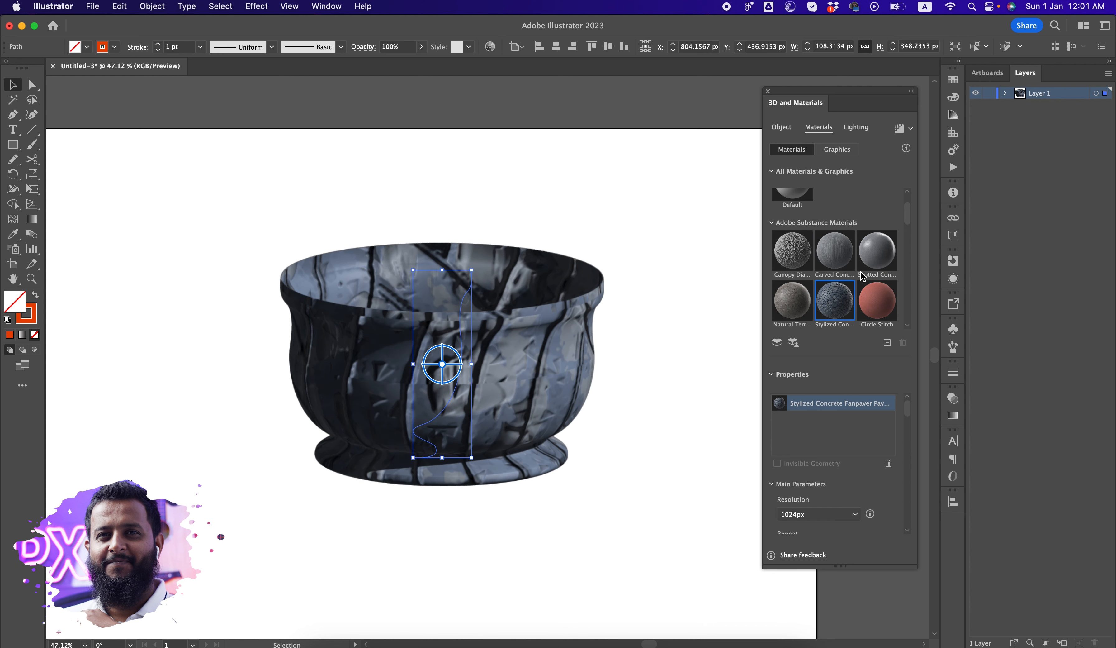
left_click(875, 300)
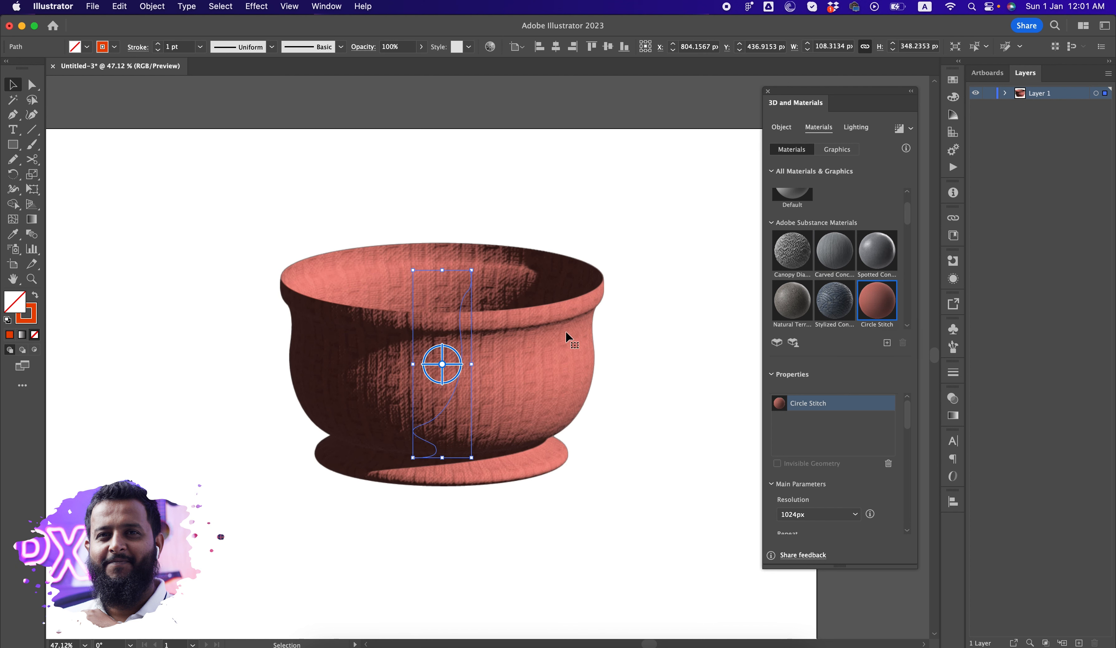
- Try the Sand Step Dunes and Natural Crocodile Back Leather materials on the bowl
key("z")
left_click_drag(393, 319, 480, 349)
scroll(849, 310, "down", 3)
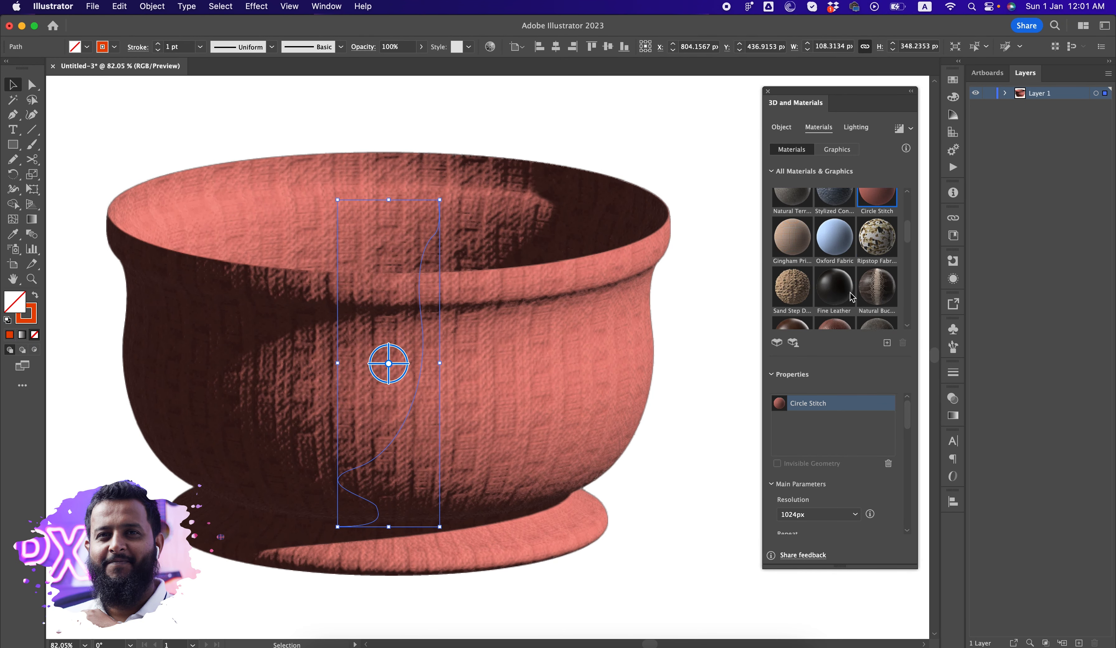
scroll(849, 310, "down", 2)
left_click(806, 240)
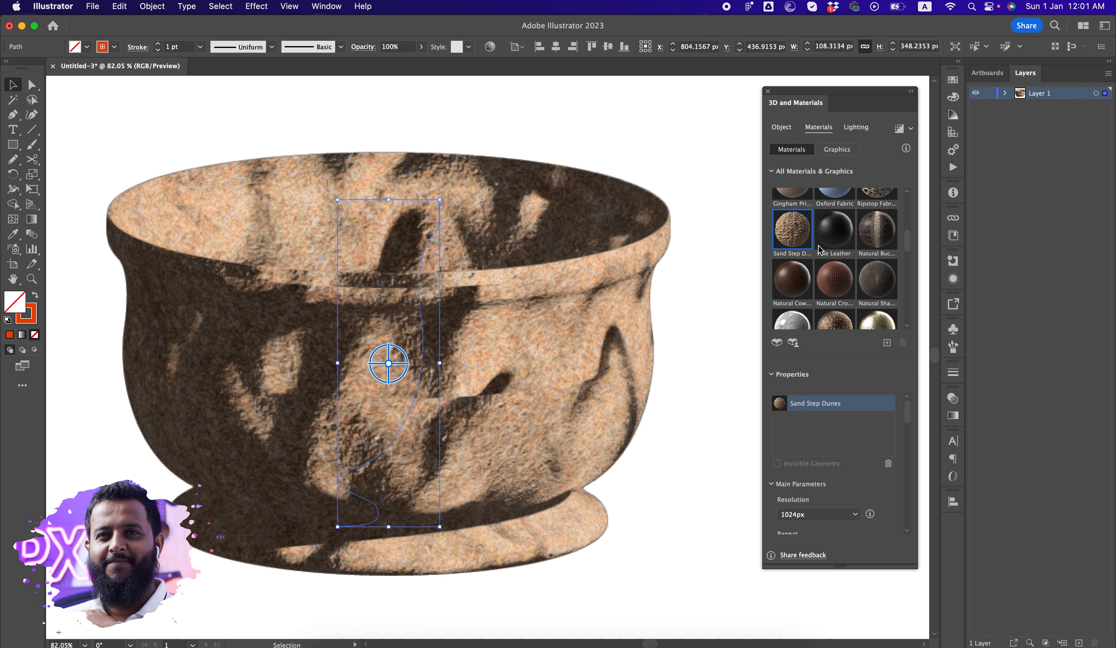
left_click(829, 289)
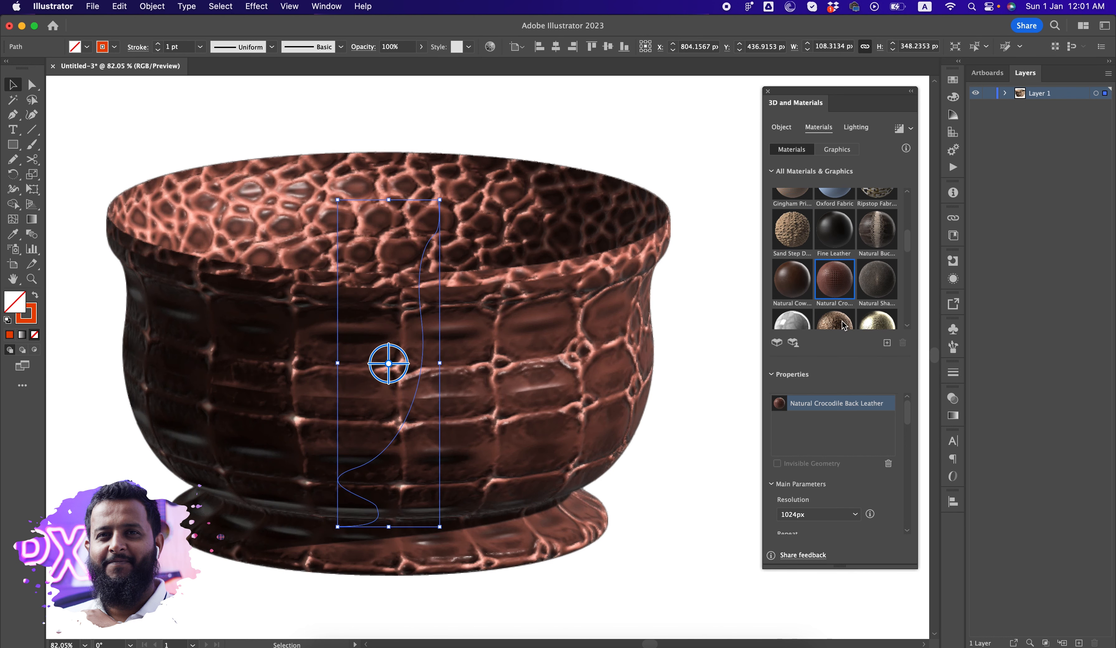
- Try the Zinc Spade Pattern and Steel Tread Plate Lentils materials on the bowl
scroll(827, 289, "down", 3)
left_click(845, 299)
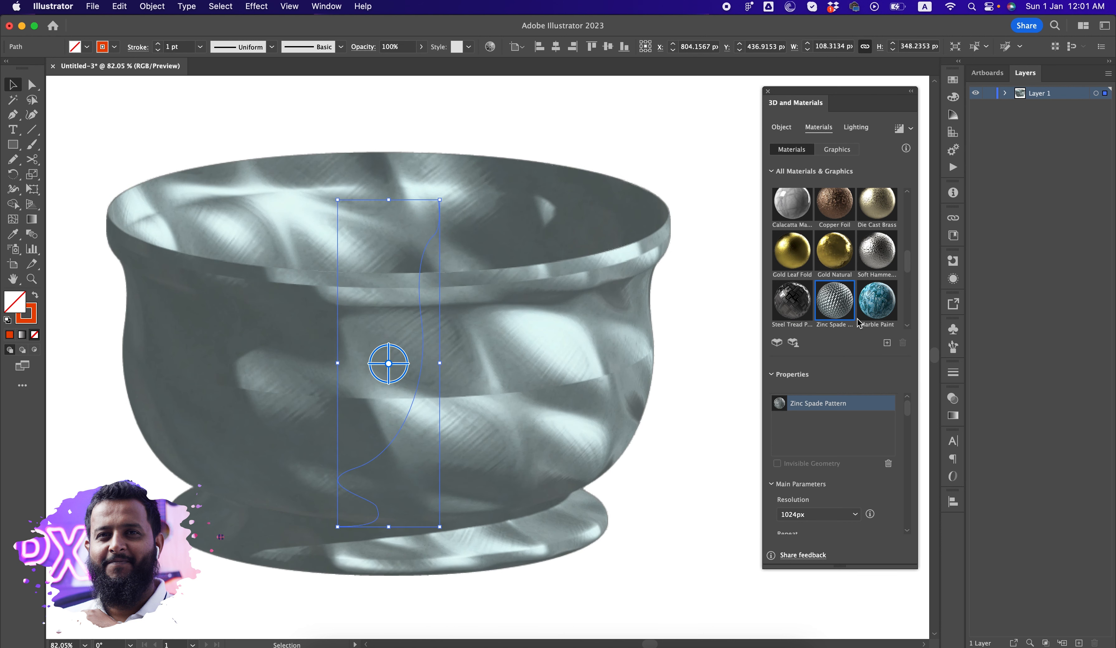
left_click(785, 307)
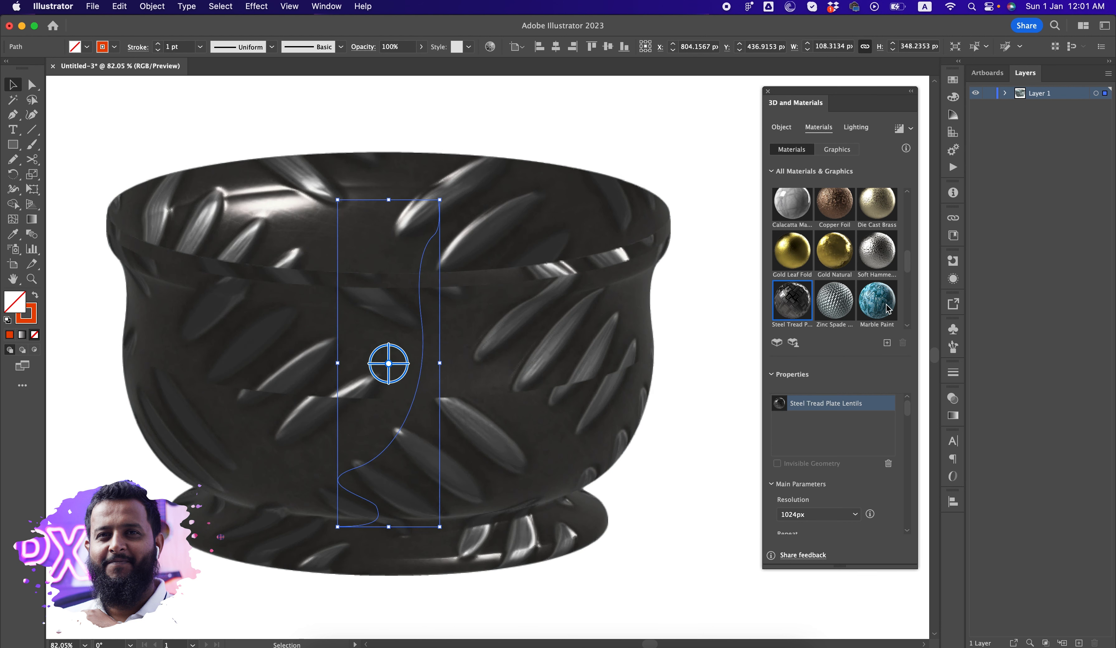
- Apply the Marble Paint material to the bowl
left_click(886, 307)
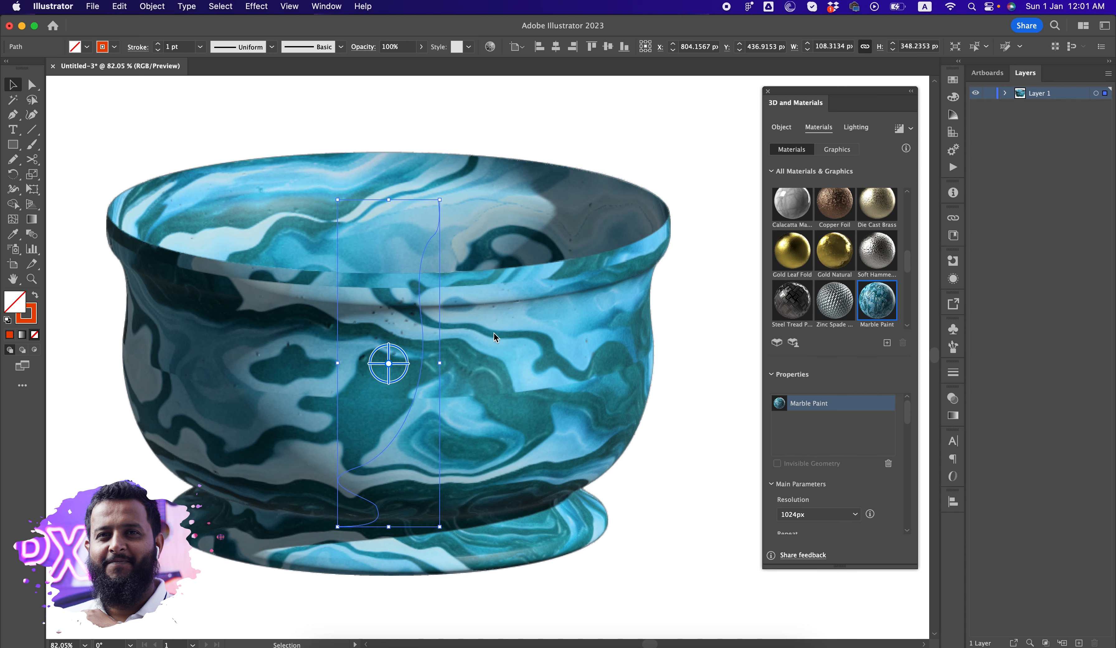
scroll(497, 347, "down", 5)
scroll(516, 360, "up", 3)
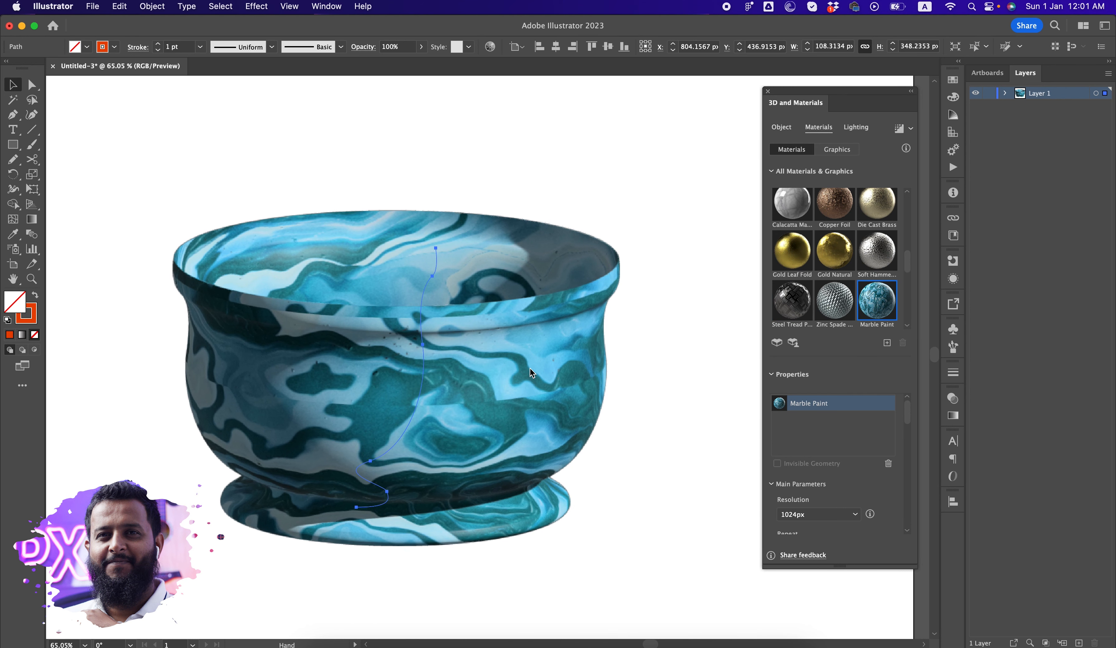
- Try the Comet Pit Surface and Painted Wood Parquet Cube materials on the bowl
scroll(861, 304, "down", 5)
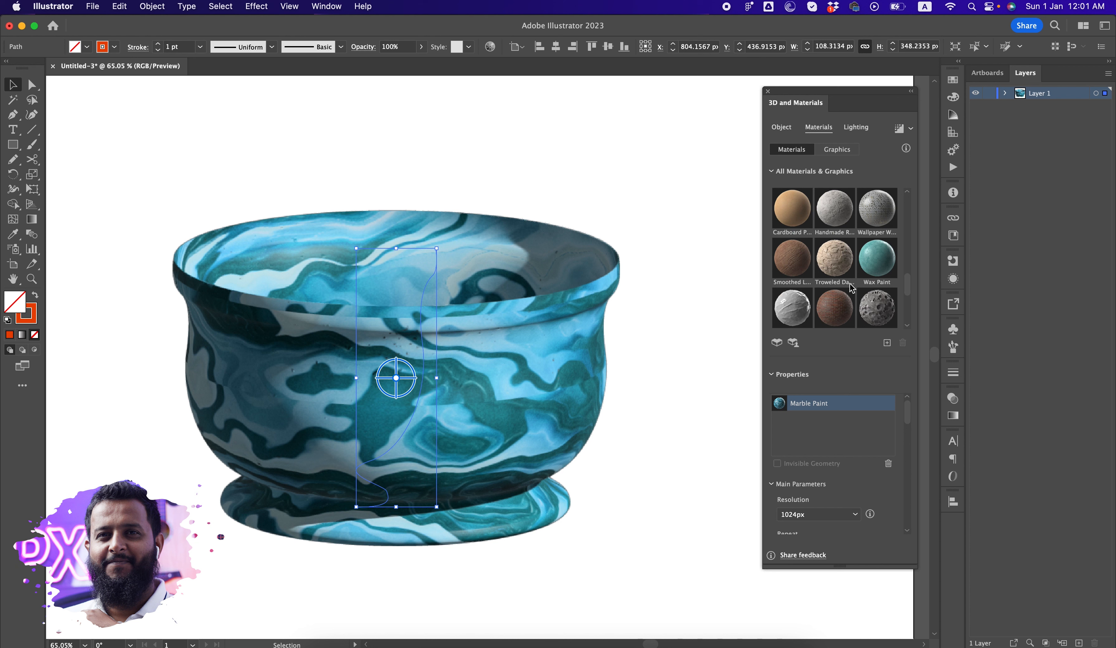
scroll(849, 287, "down", 2)
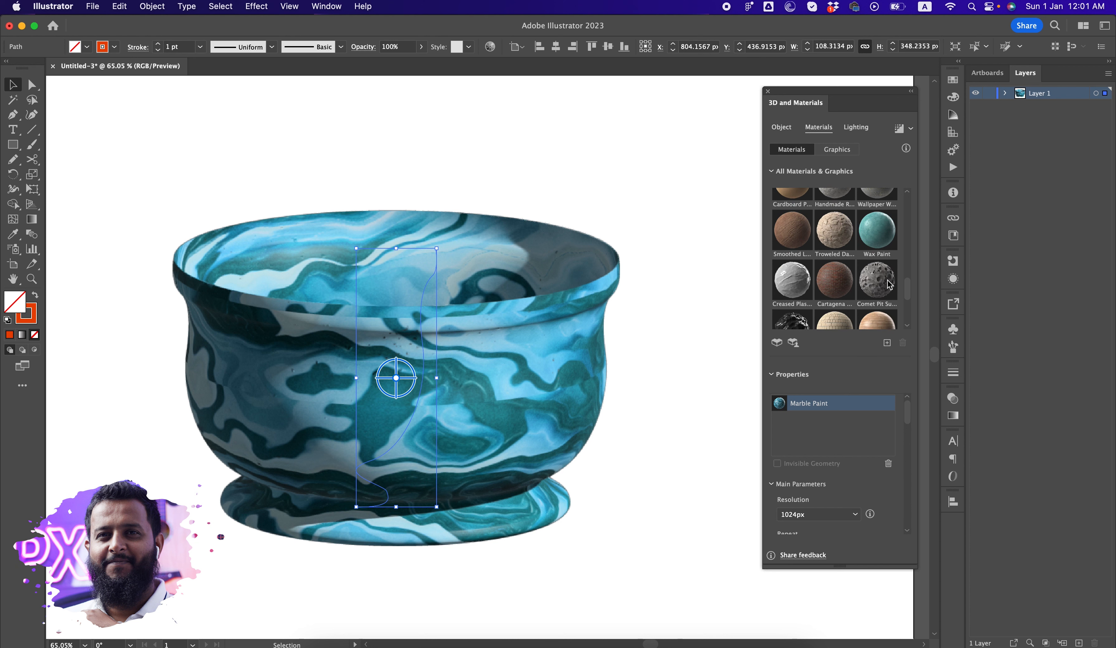
left_click(862, 292)
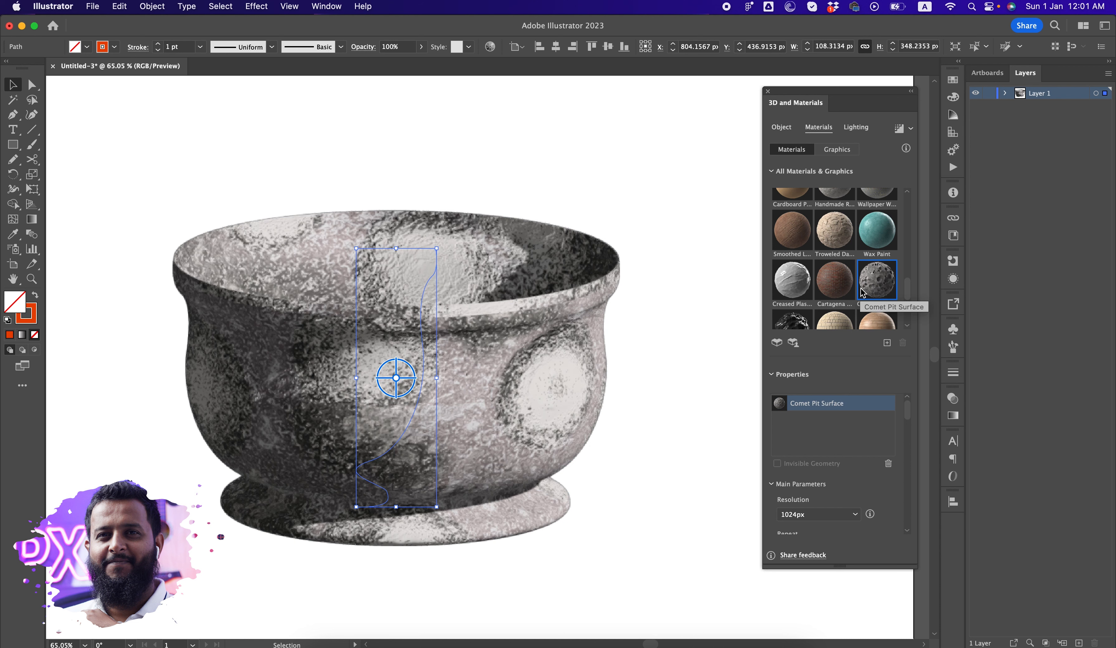
scroll(861, 293, "down", 2)
scroll(863, 293, "down", 3)
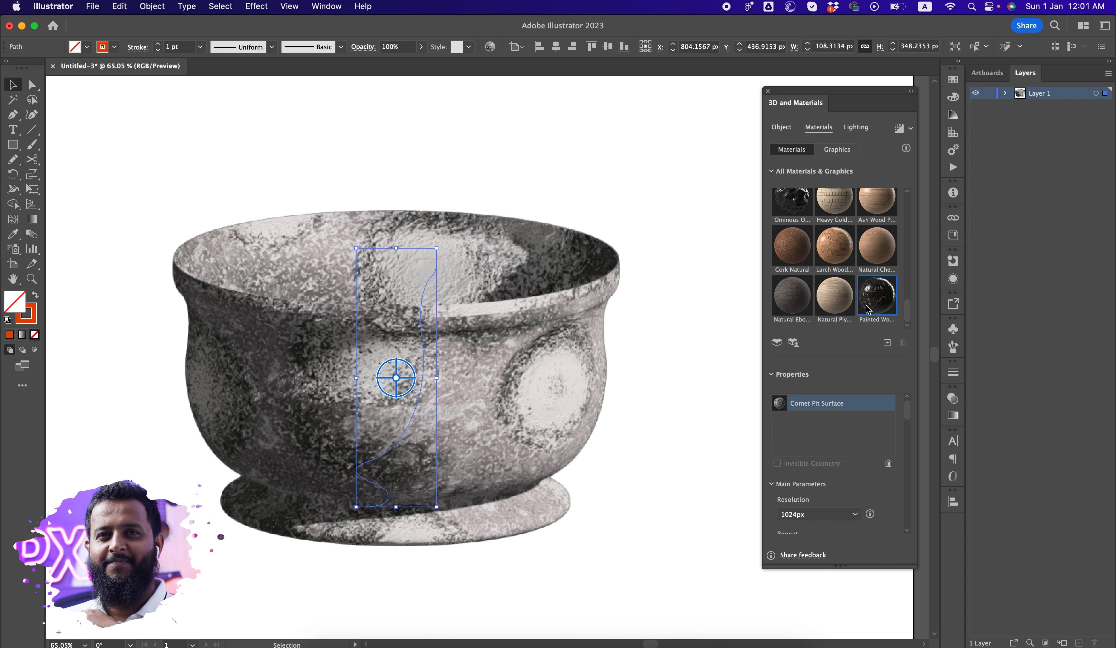
left_click(865, 296)
- Reapply the Marble Paint material to the bowl
scroll(864, 294, "down", 5)
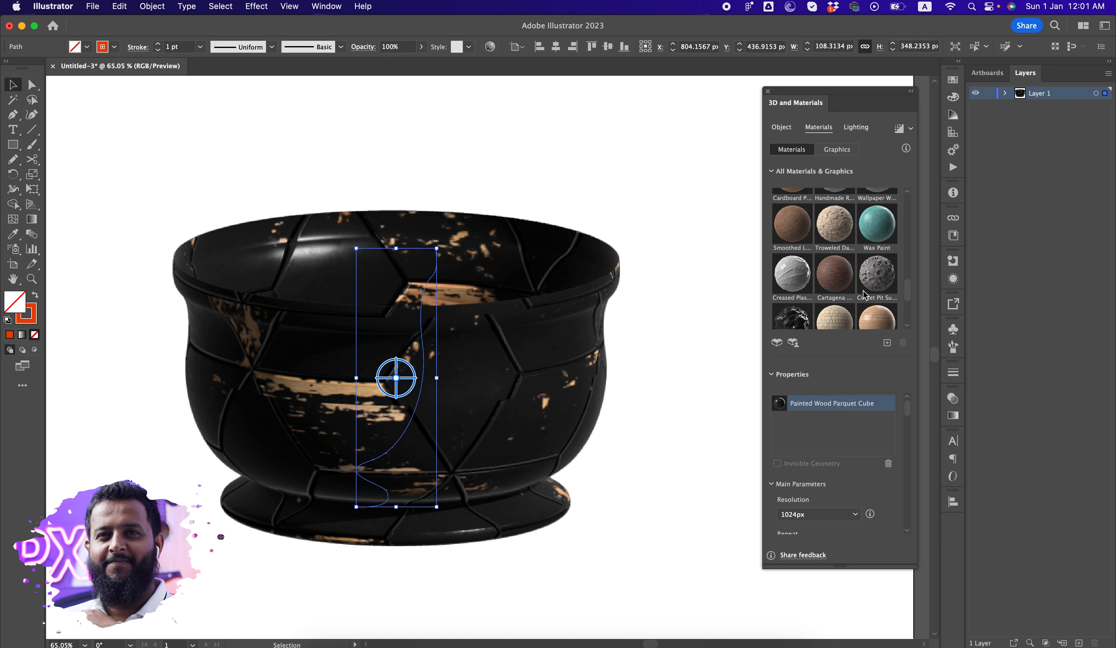
scroll(864, 295, "up", 5)
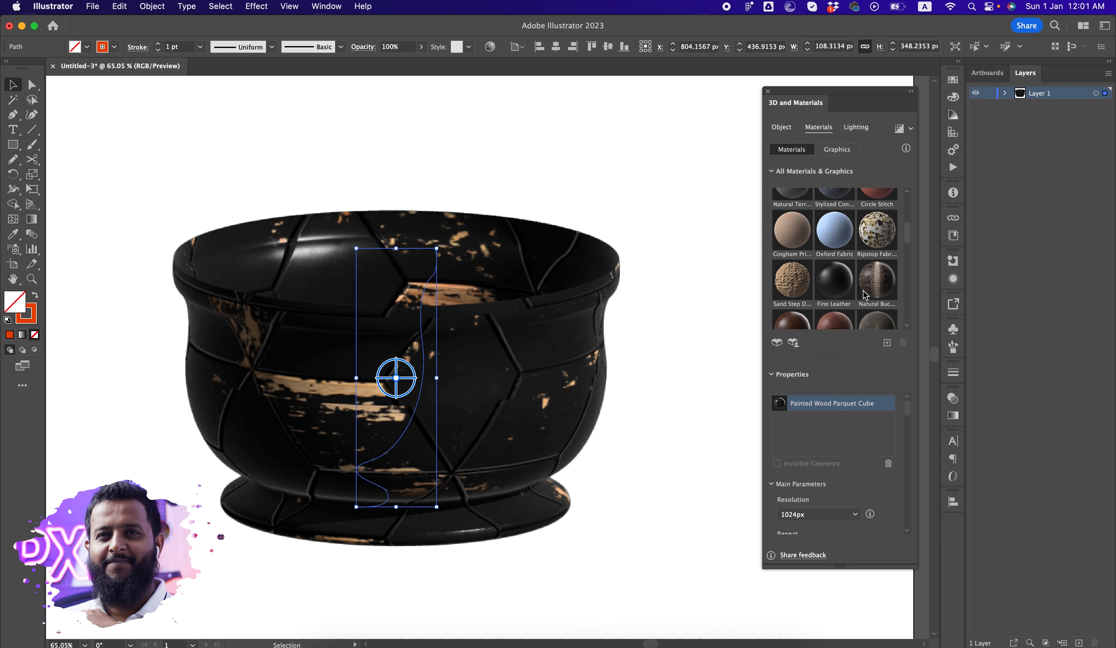
scroll(864, 294, "down", 5)
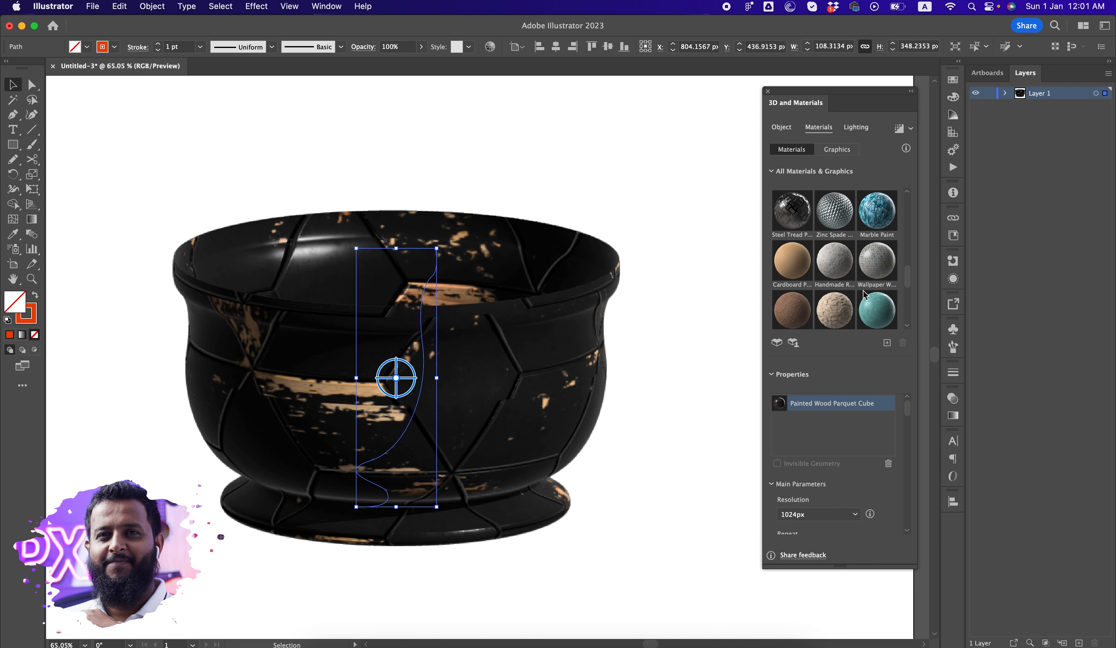
left_click(875, 221)
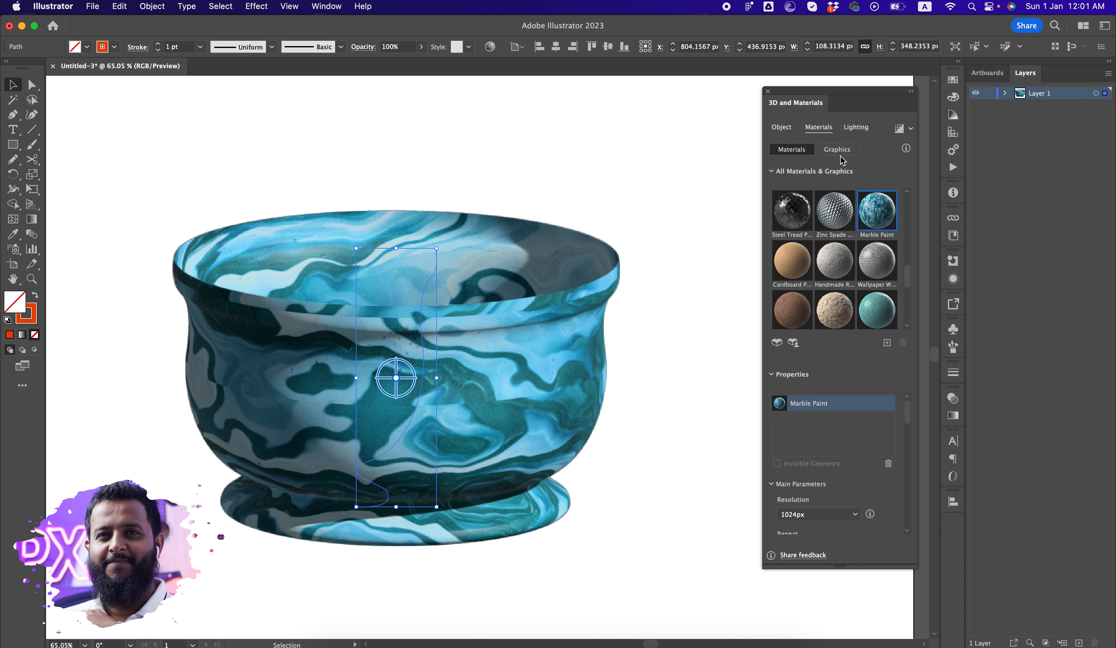
- Set the Marble Paint material's Repeat to 214
scroll(878, 447, "down", 5)
scroll(821, 438, "up", 1)
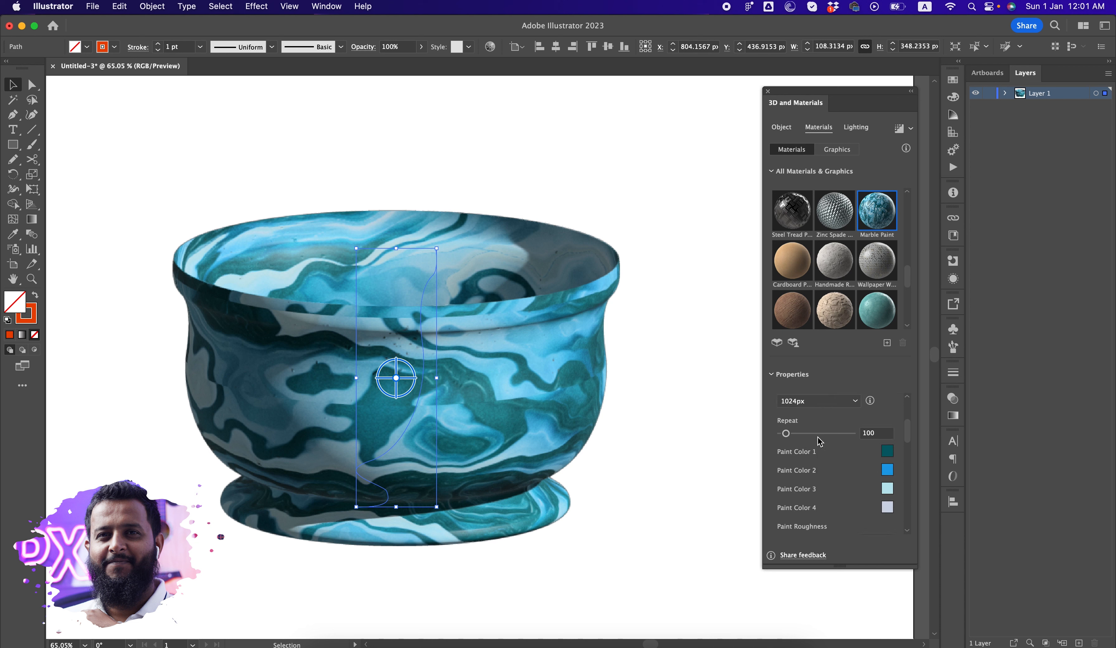
left_click_drag(785, 434, 793, 434)
- Change the Marble Paint material's Paint Color 1 to a bright purple
left_click(886, 451)
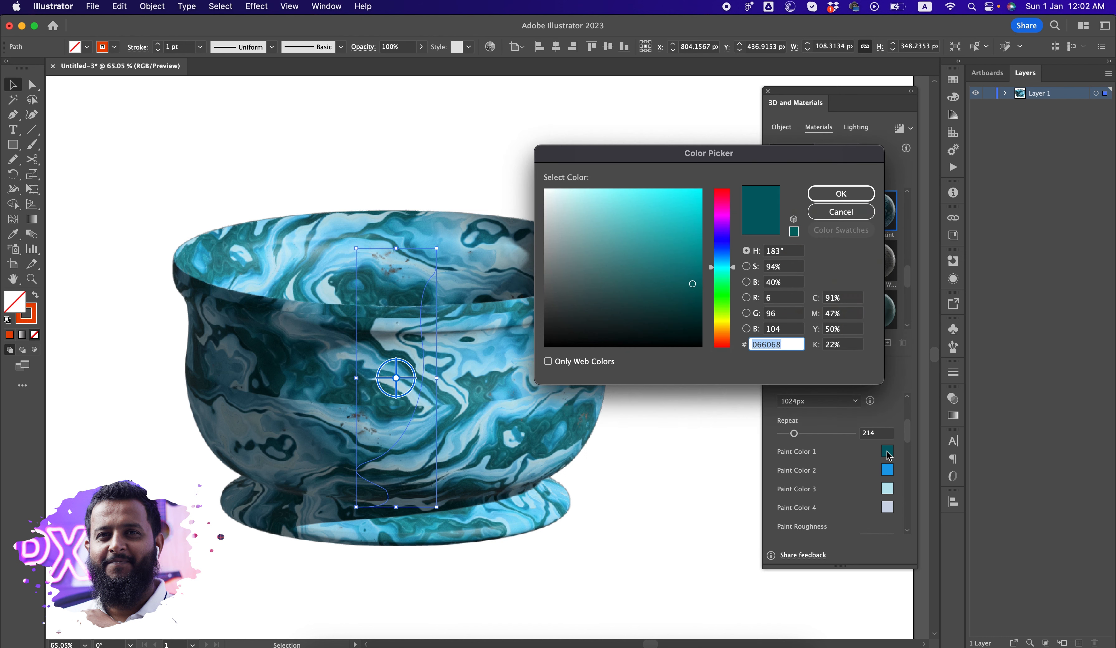
left_click_drag(724, 240, 723, 228)
left_click(661, 189)
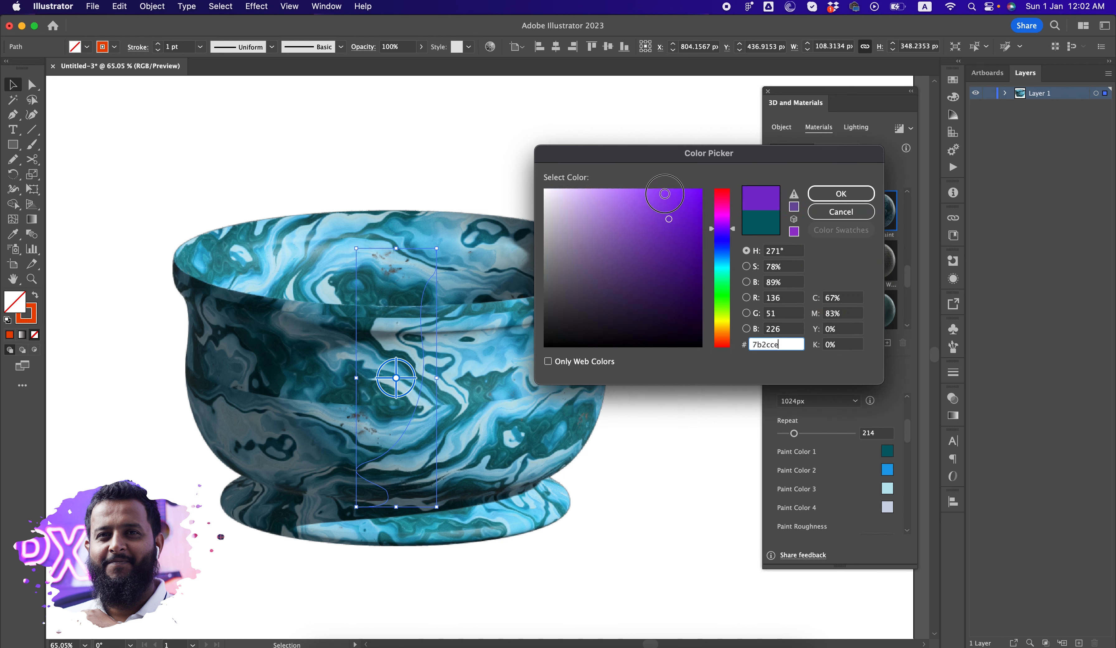
left_click(840, 193)
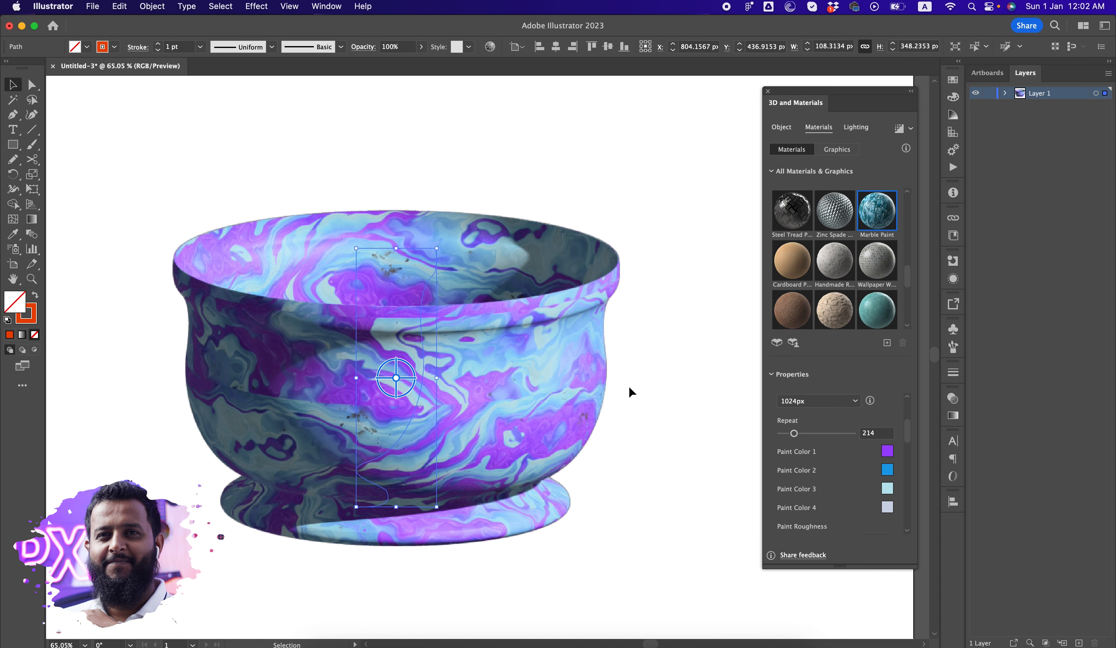
- Set the bowl's light to 57% intensity, 152° rotation, 52° height and 27% softness
left_click_drag(641, 374, 660, 392)
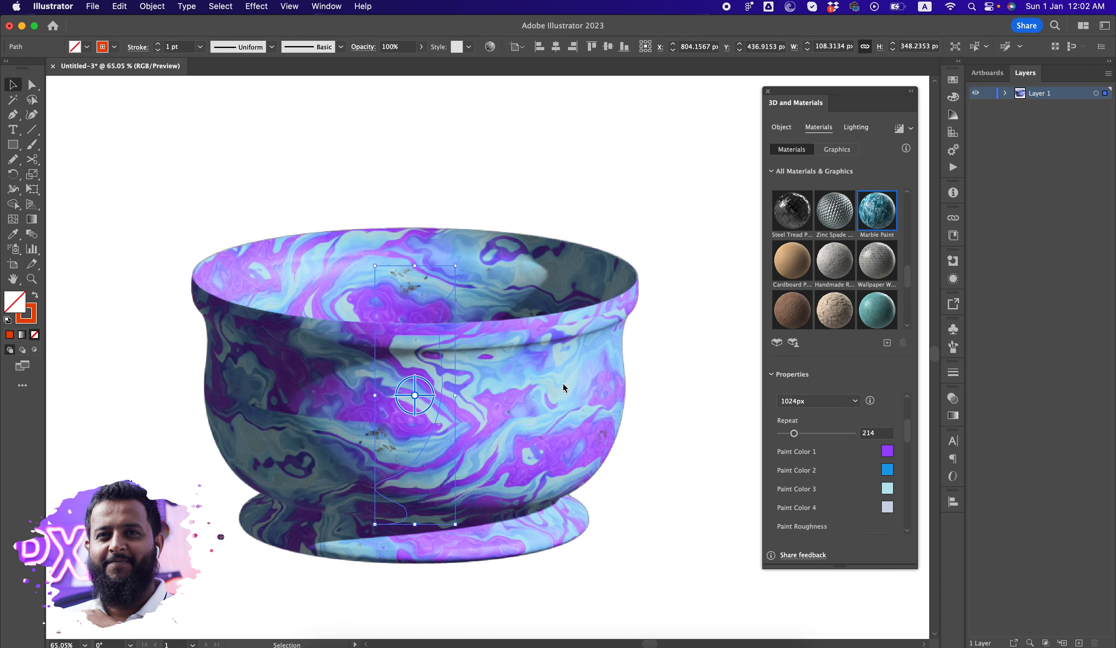
scroll(847, 241, "down", 1)
left_click(859, 128)
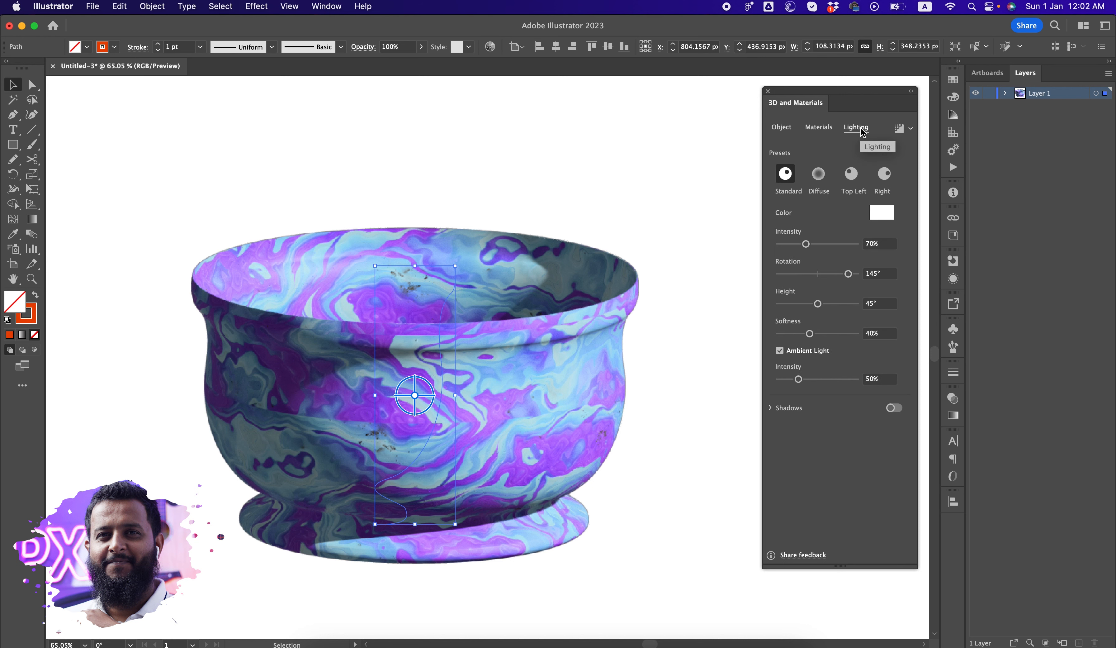
mouse_move(806, 244)
left_mouse_down()
mouse_move(817, 244)
mouse_move(788, 244)
mouse_move(802, 244)
left_mouse_up()
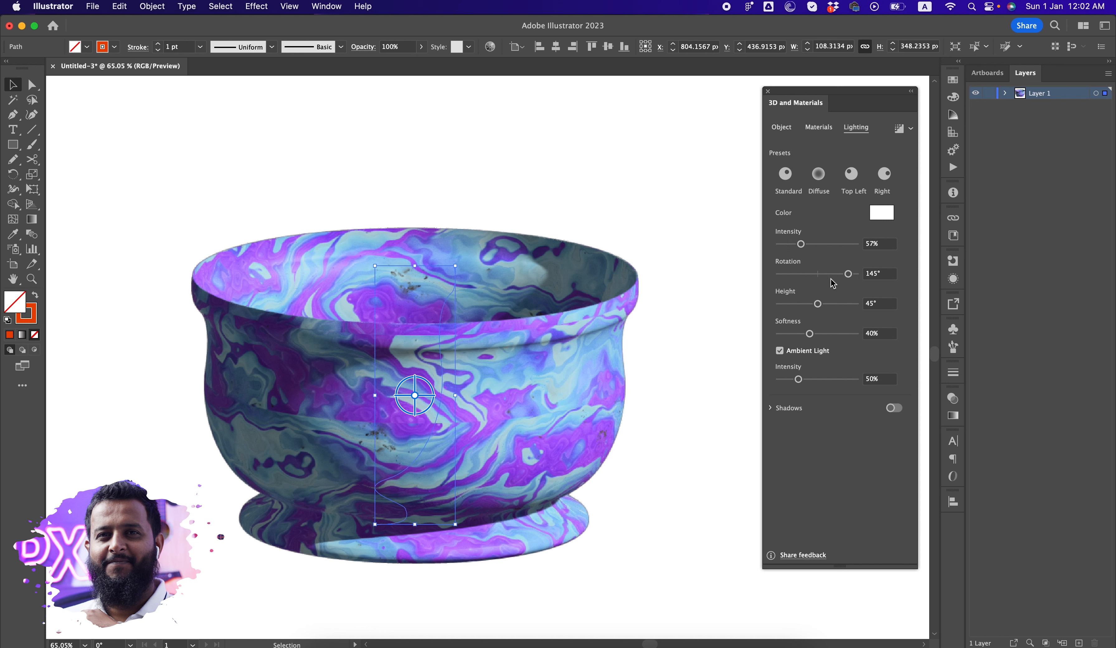
left_click_drag(844, 274, 800, 339)
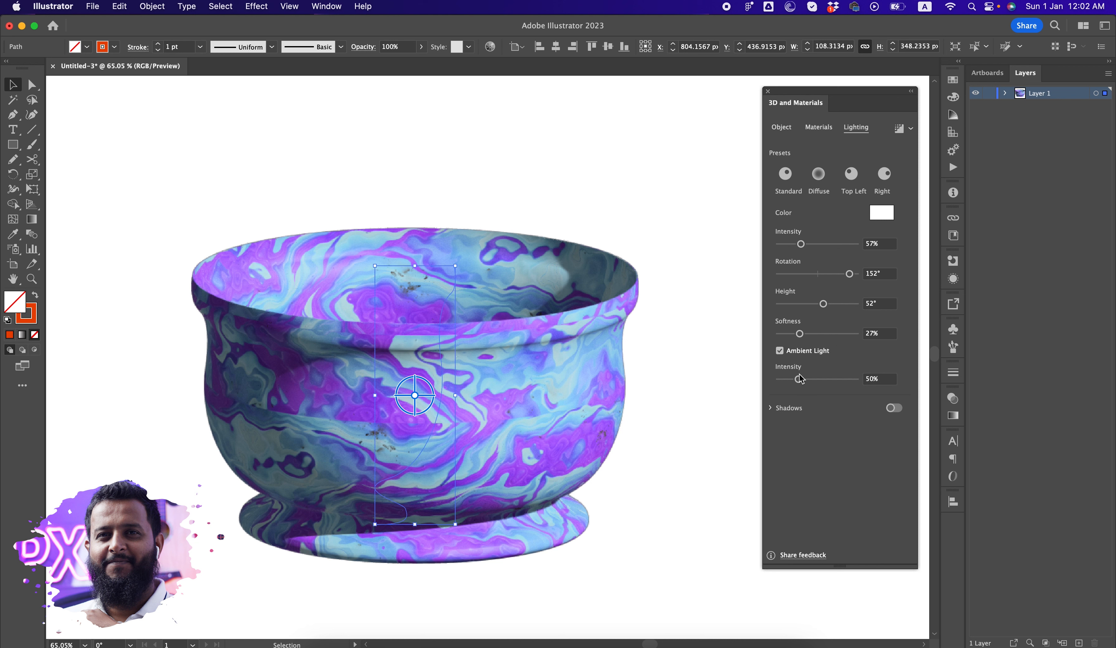
- Toggle the ambient light off and on, and set its intensity to 39%
left_click(782, 350)
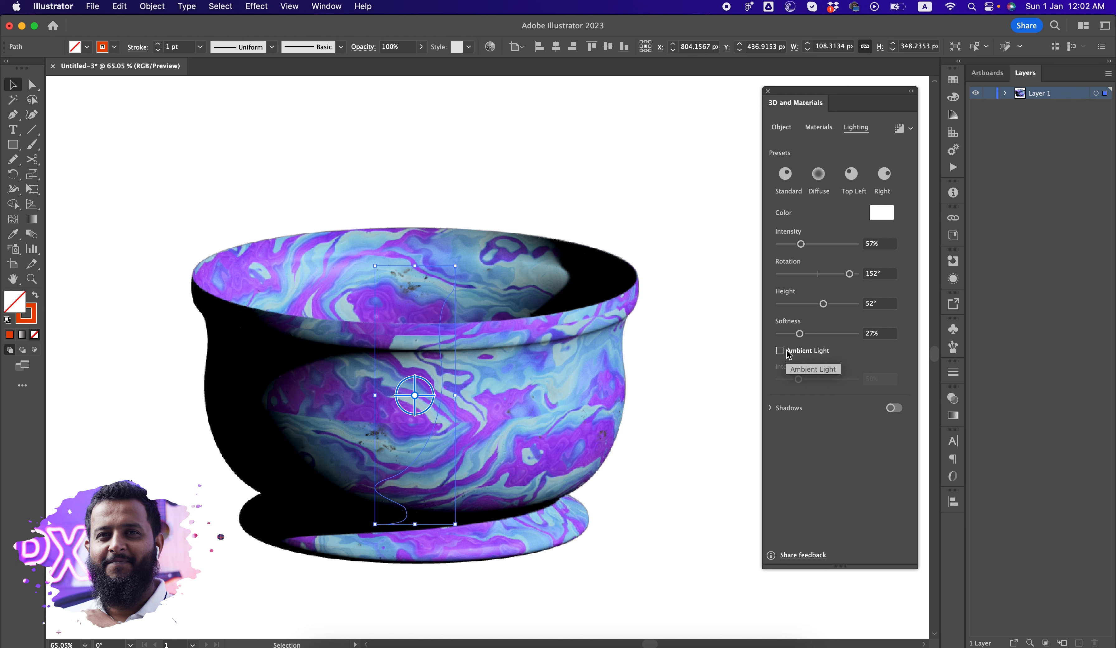
left_click(802, 352)
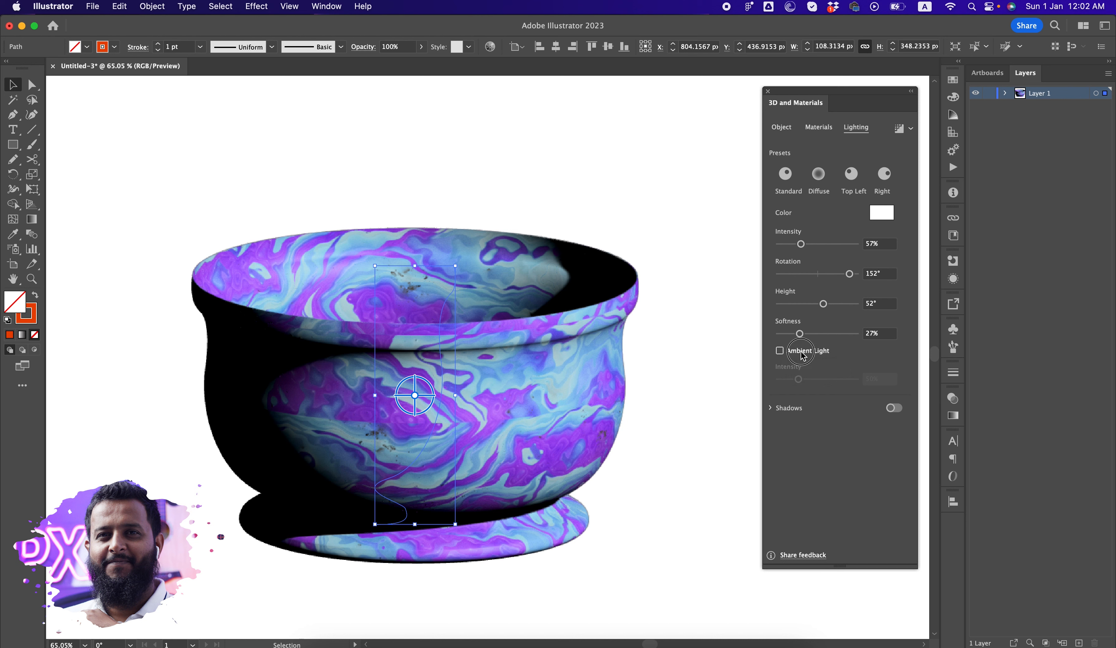
mouse_move(799, 383)
left_mouse_down()
mouse_move(809, 382)
mouse_move(785, 384)
mouse_move(798, 389)
left_mouse_up()
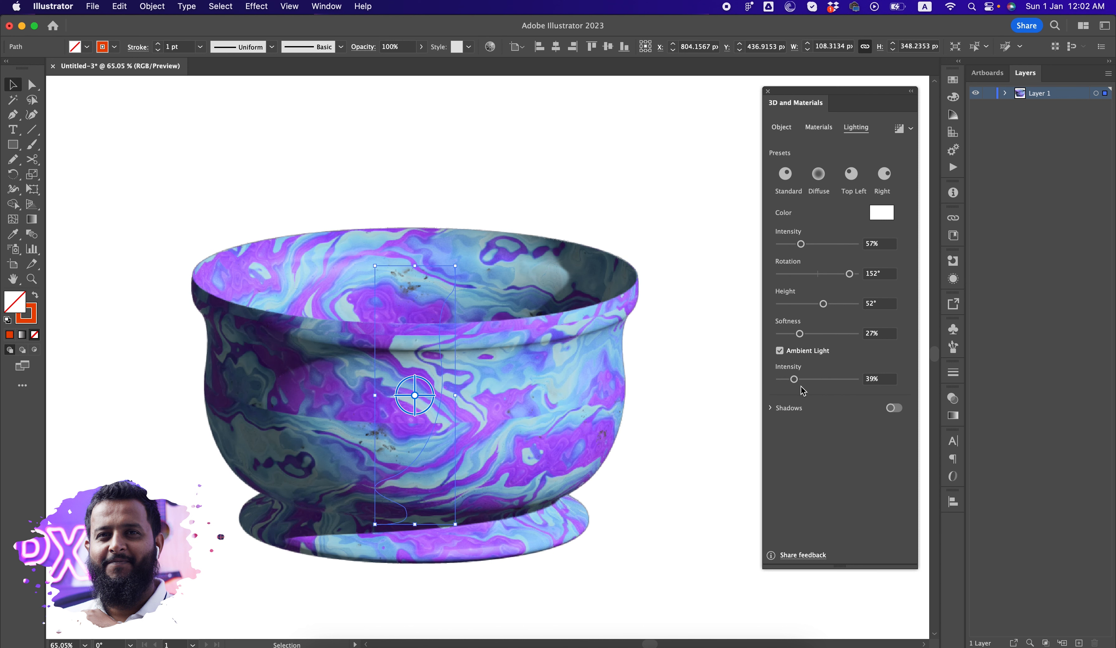
- Turn on the bowl's shadow and set its distance from the object to 13% and its bounds to 237%
left_click(891, 408)
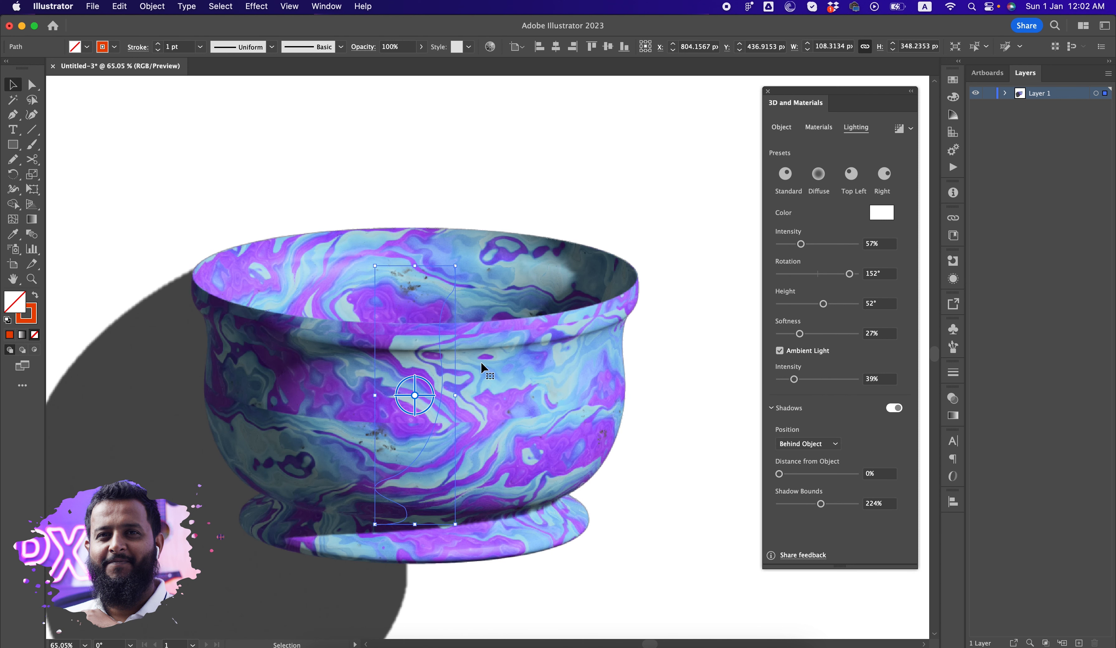
scroll(582, 357, "down", 2)
left_click_drag(582, 357, 540, 308)
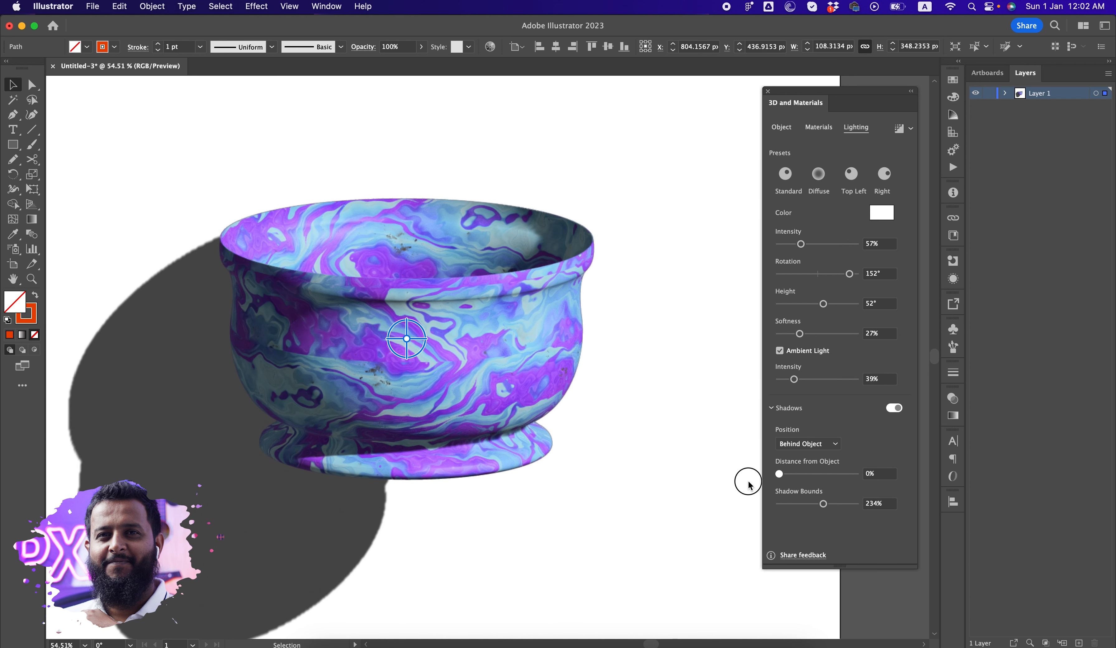
left_click_drag(821, 503, 789, 473)
key("super+z")
- Position the shadow below the object and set its distance from the object to 0%
left_click(807, 443)
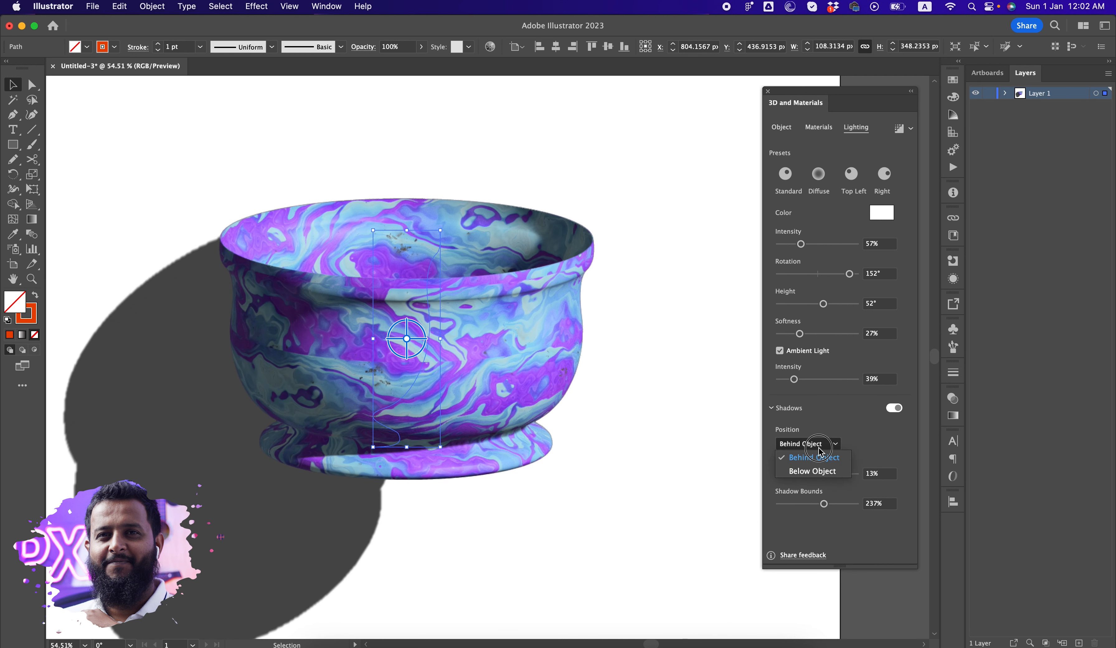
left_click(813, 471)
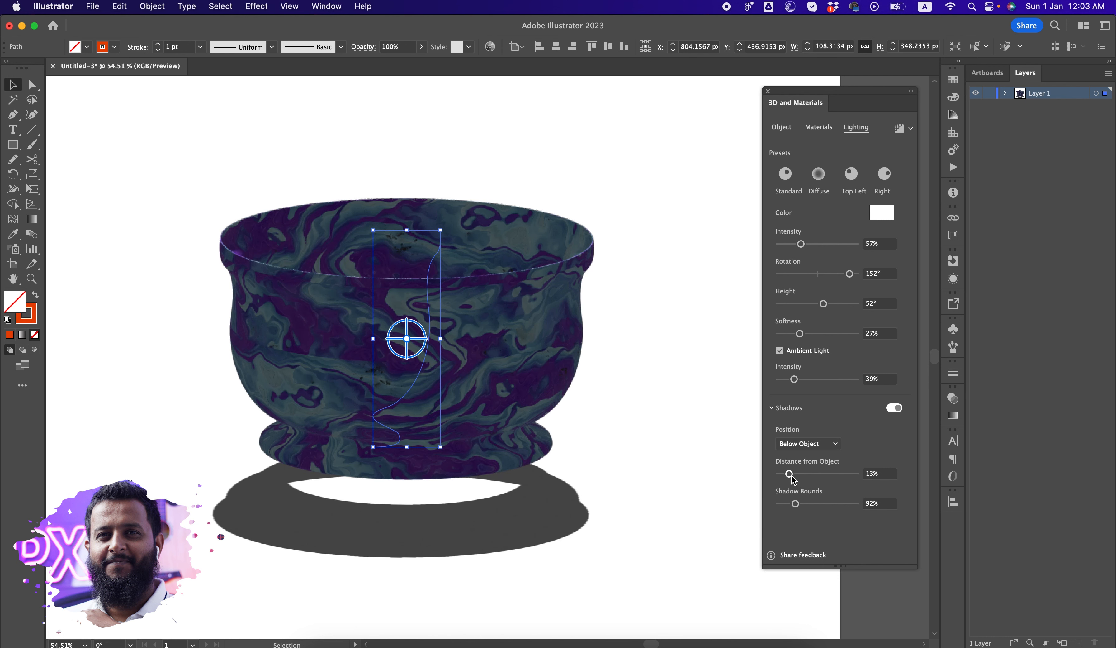
left_click_drag(789, 474, 795, 506)
- Set the light to 105% intensity, -13° rotation and 62° height, and the shadow bounds to 400%
left_click_drag(801, 244, 817, 279)
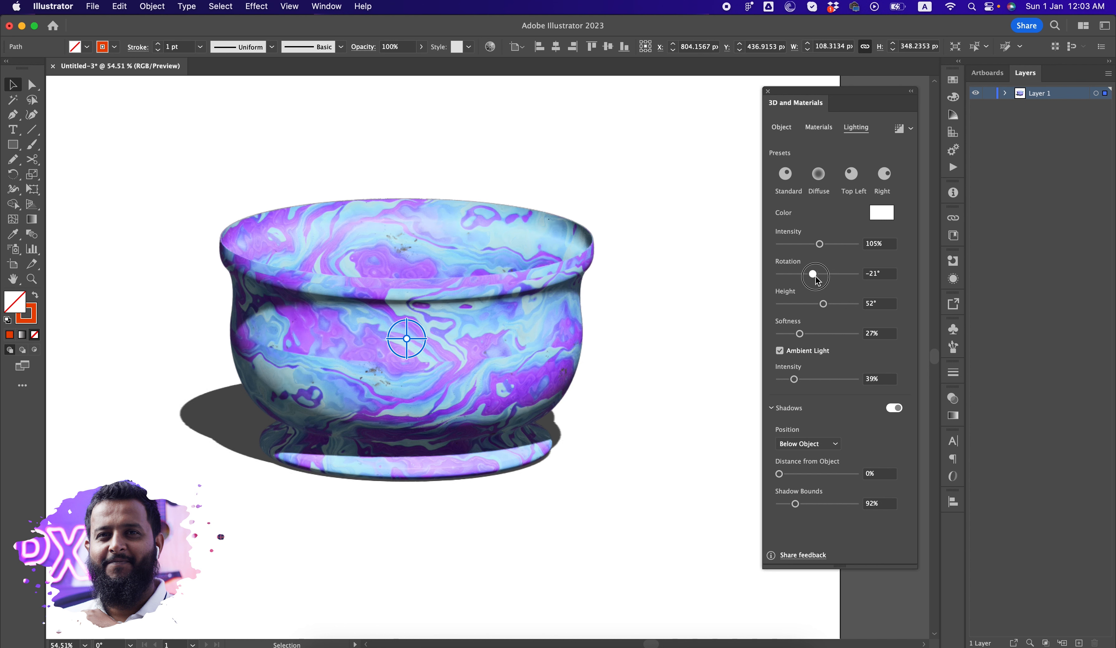
left_click_drag(795, 503, 858, 502)
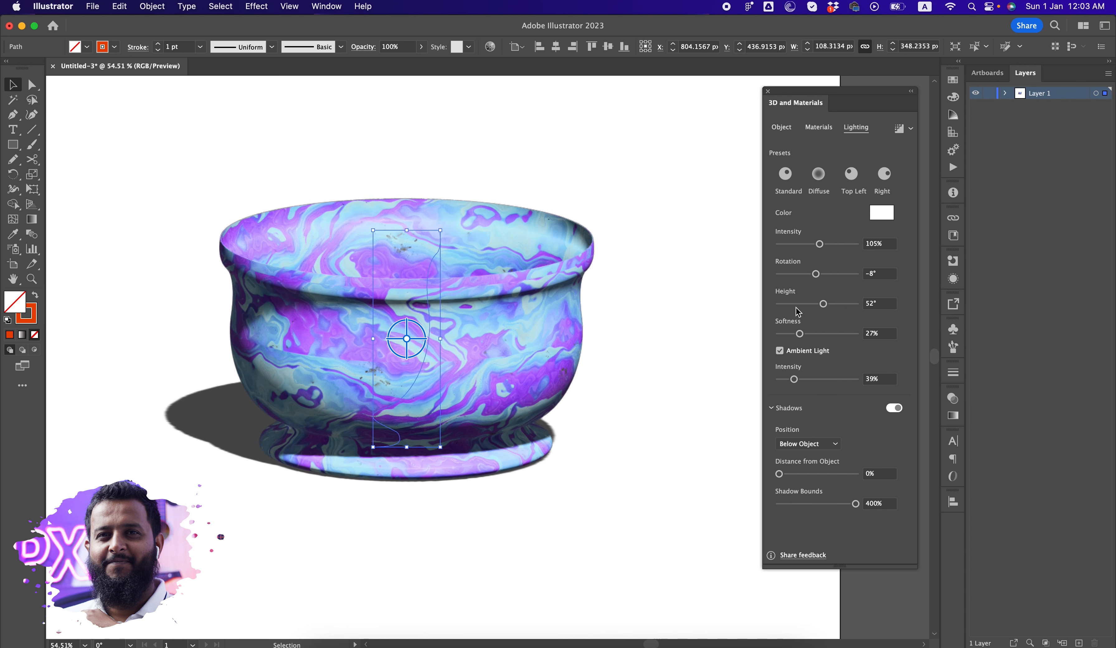
left_click_drag(816, 279, 829, 307)
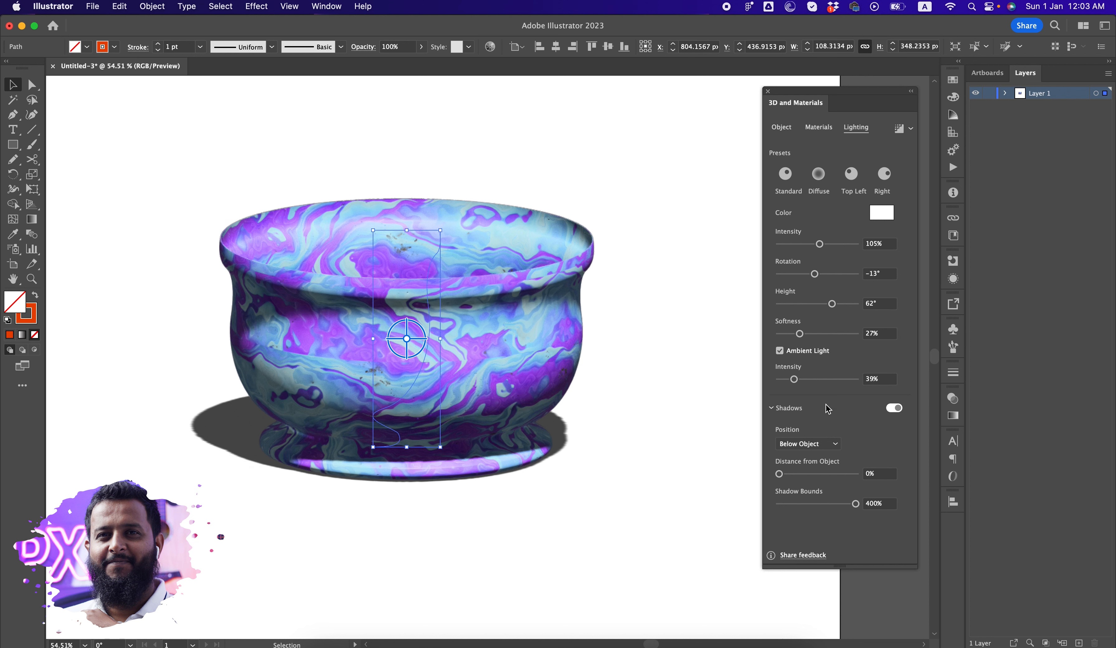
- Toggle the bowl's shadow off and on, and set its position back to Below Object
left_click(891, 408)
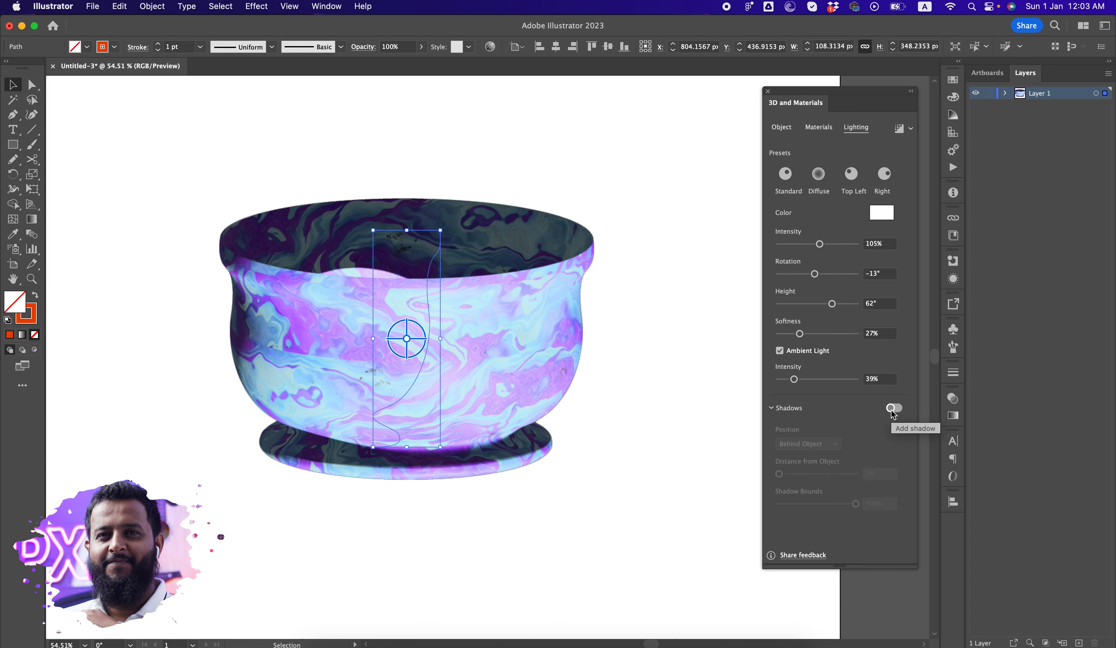
left_click(891, 408)
left_click(891, 408)
left_click(892, 408)
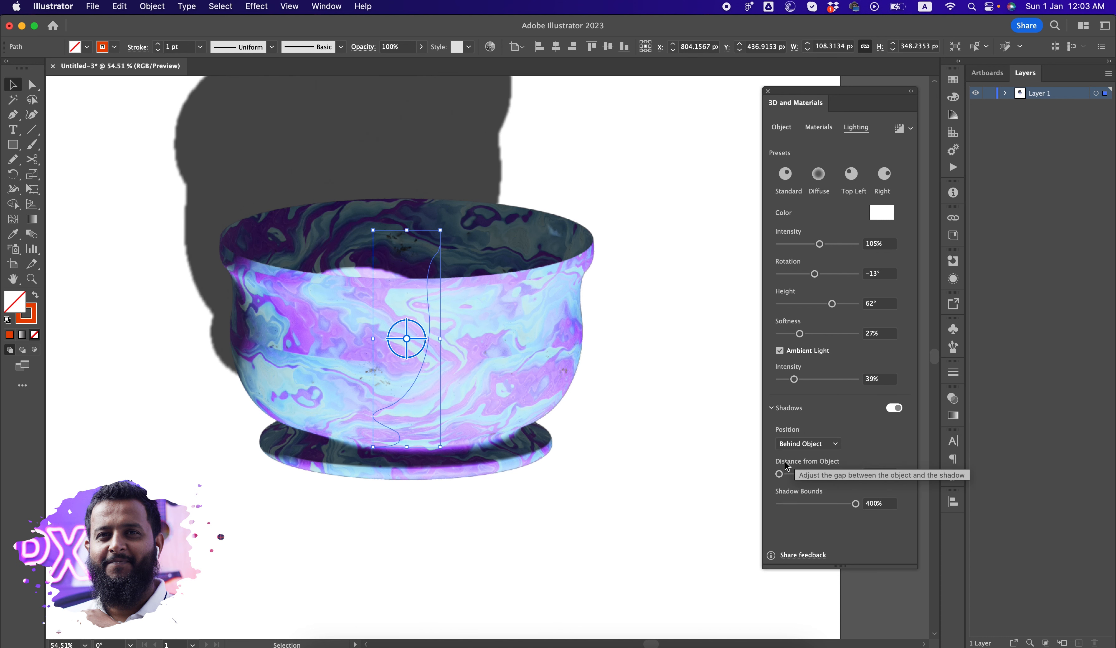
left_click(807, 443)
left_click(804, 472)
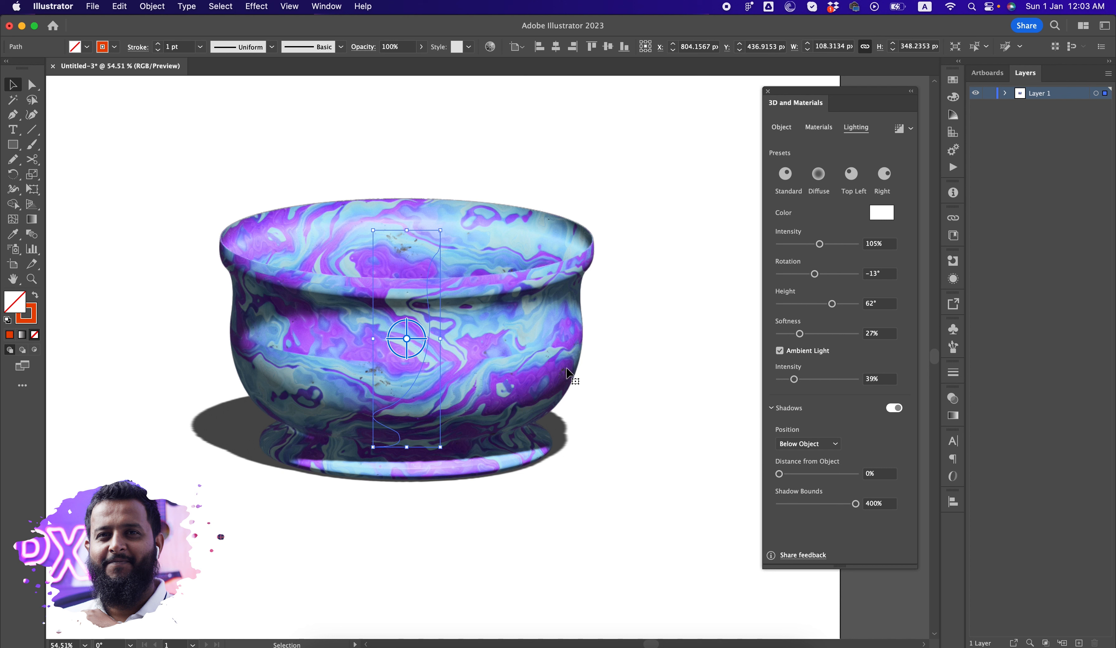
- Try the Standard, Diffuse and Top Left lighting presets on the bowl and apply the Right preset
left_click(786, 174)
left_click(816, 177)
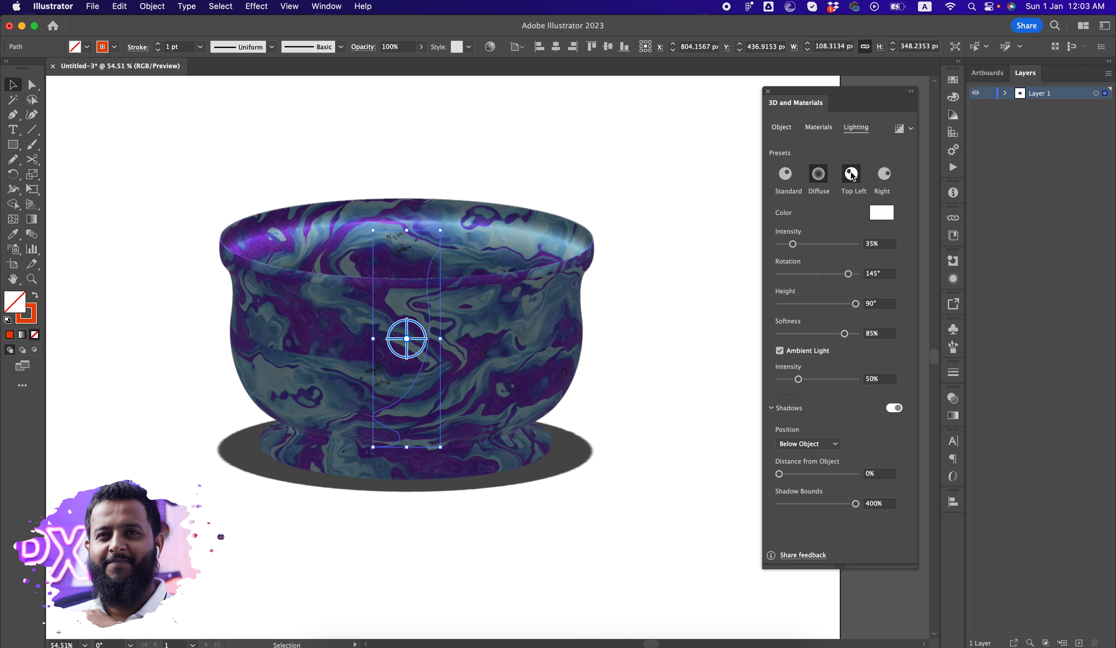
left_click(851, 175)
left_click(882, 176)
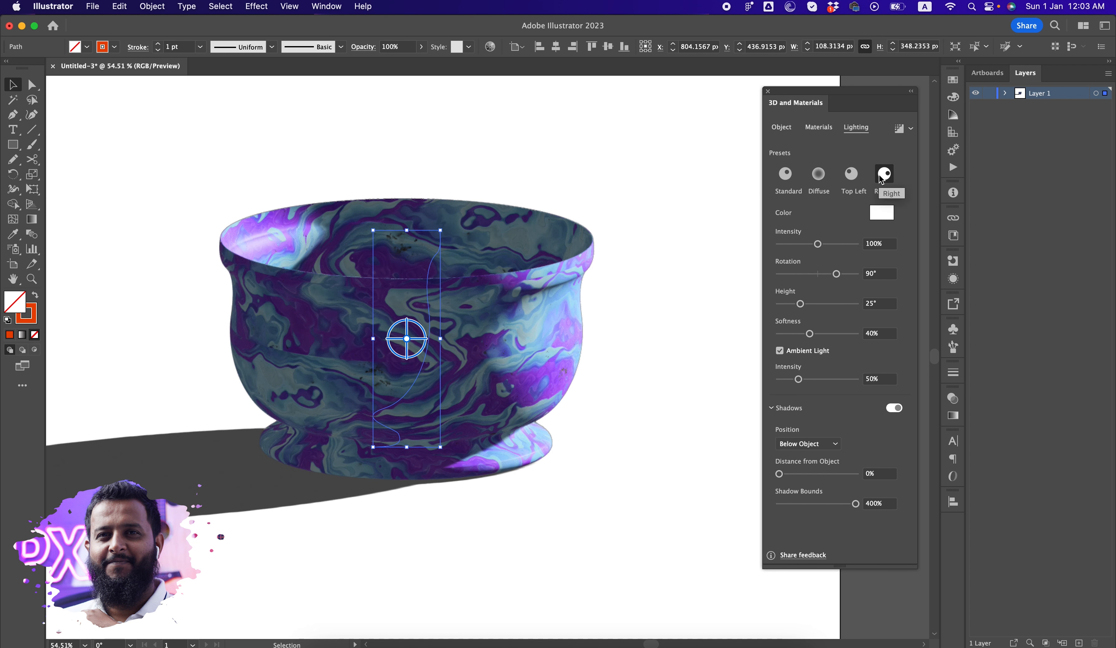